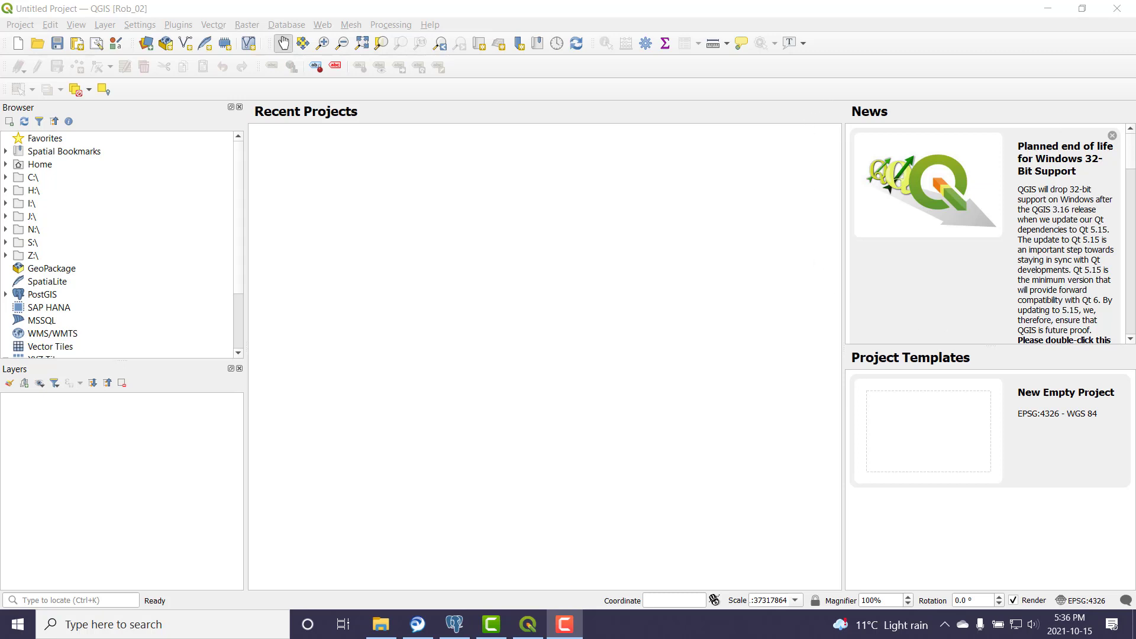
Step: Save the new project as m05 in the Z:\var\gist\7132\m05_data folder
click(1112, 137)
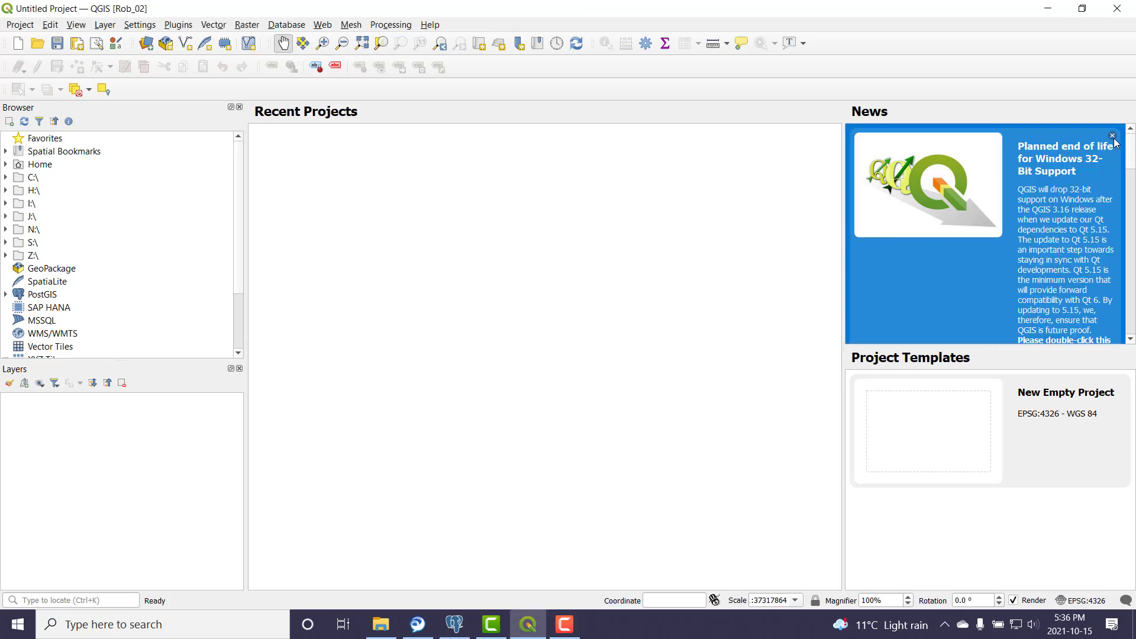
click(57, 44)
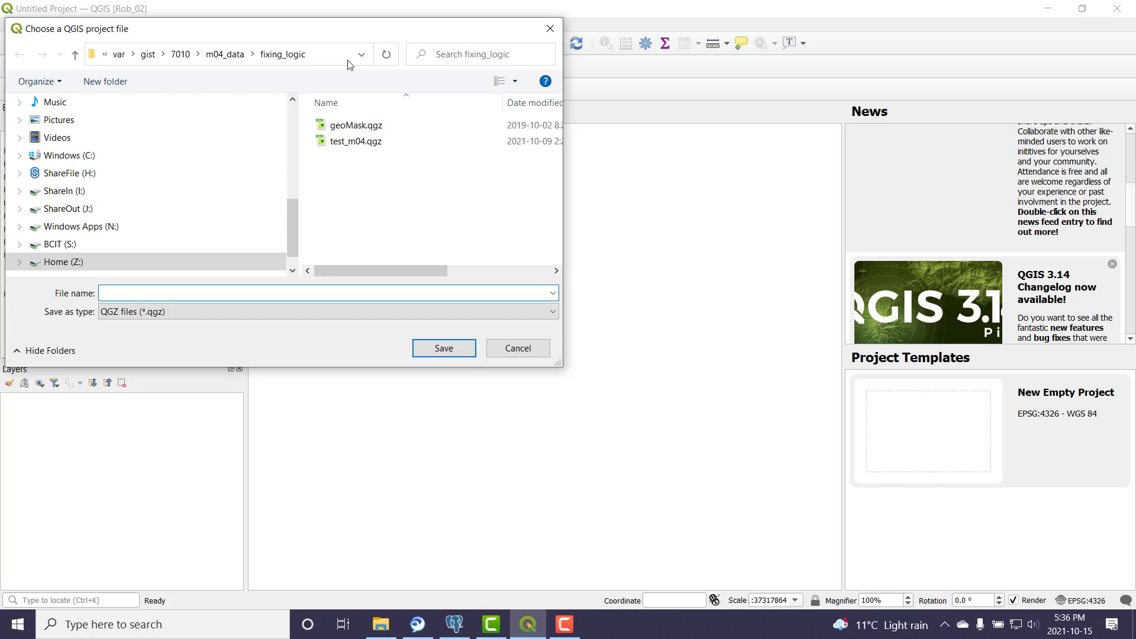
click(315, 56)
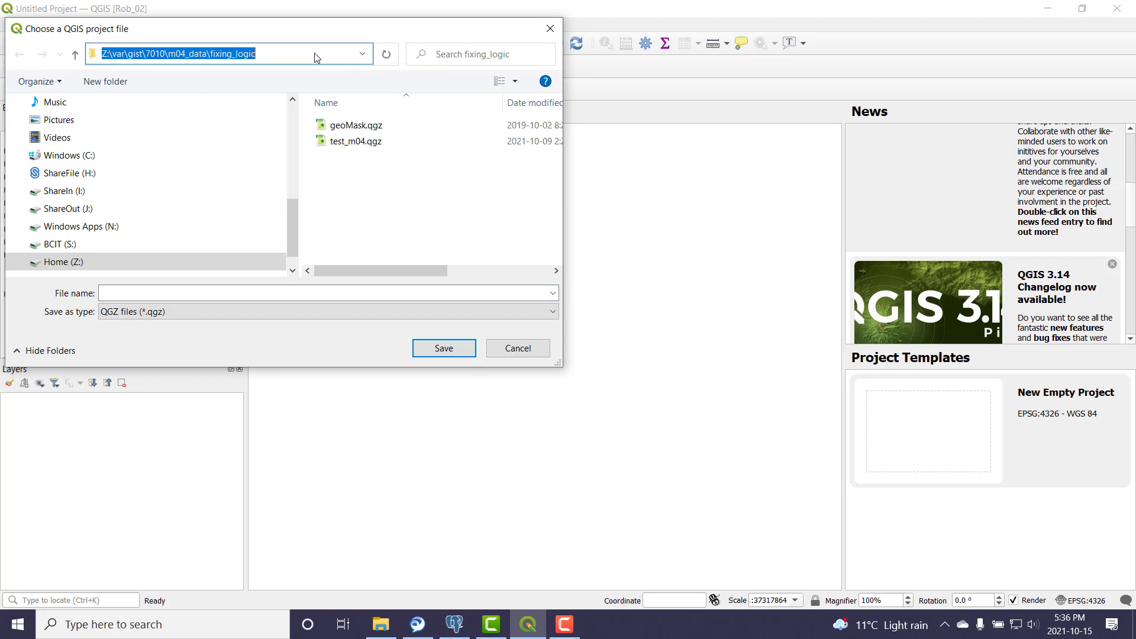
text(z:\va)
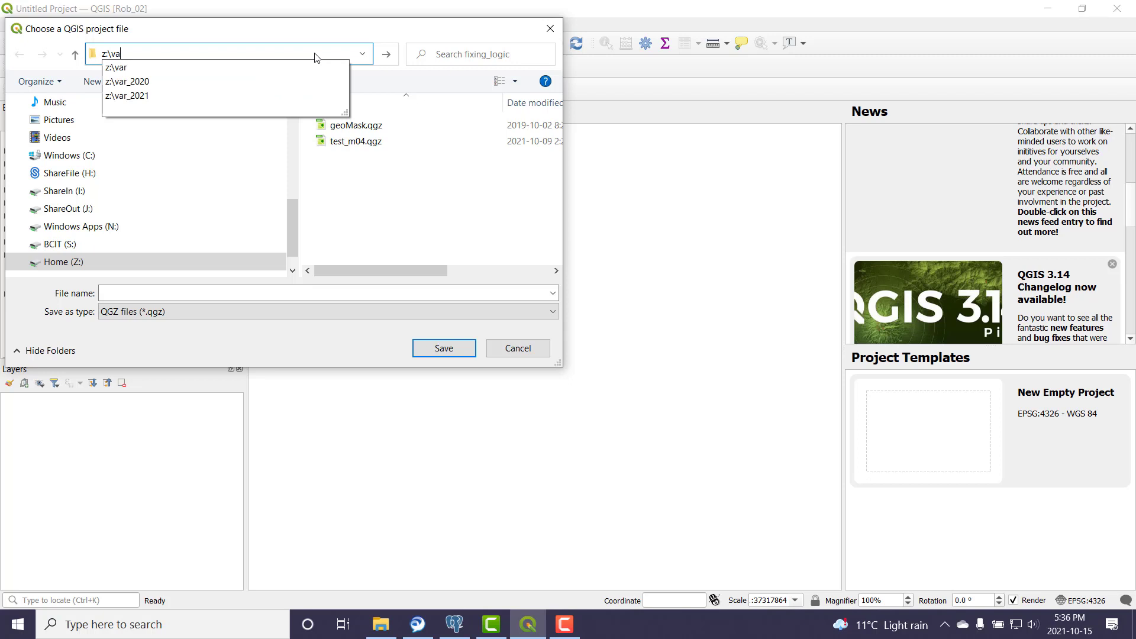
text(r\g)
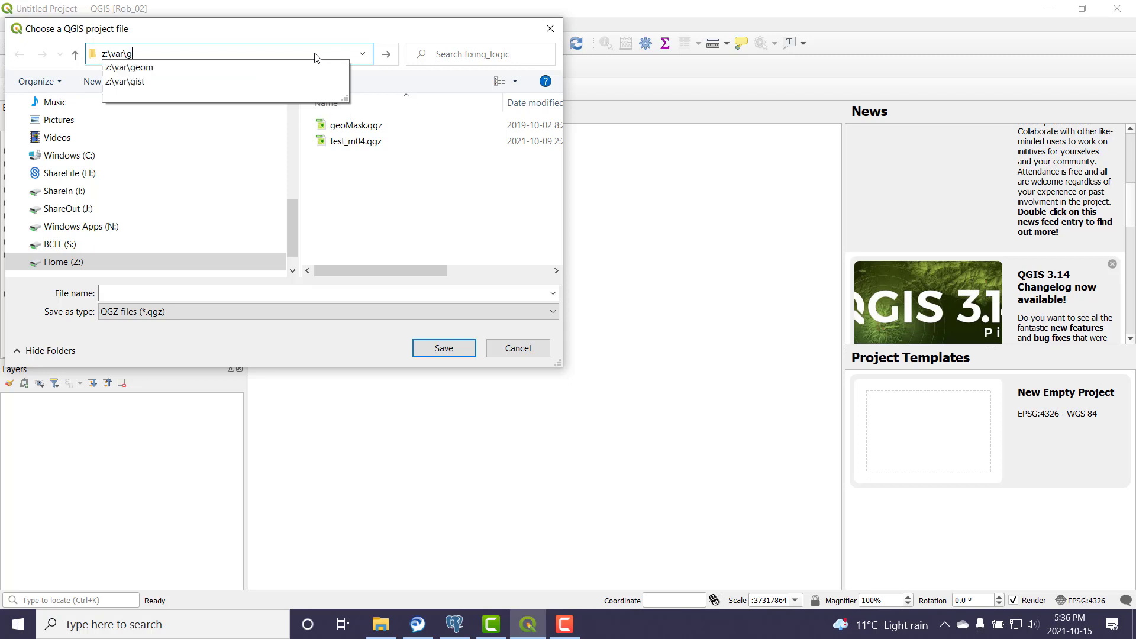
key(Down)
key(Down)
text(\7132)
key(Return)
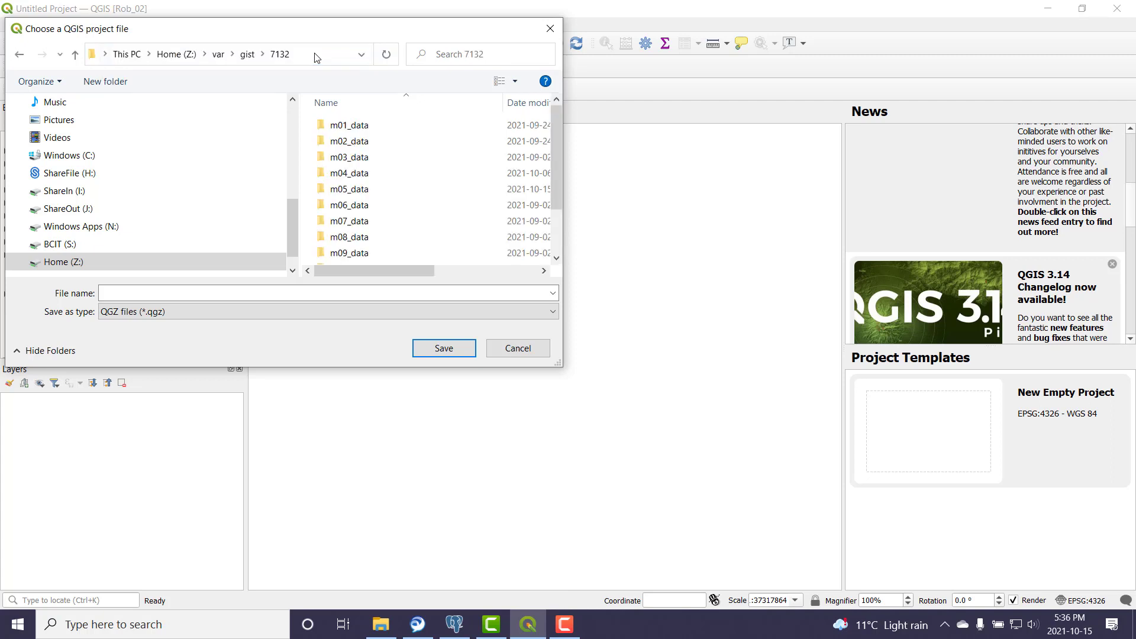
double_click(354, 195)
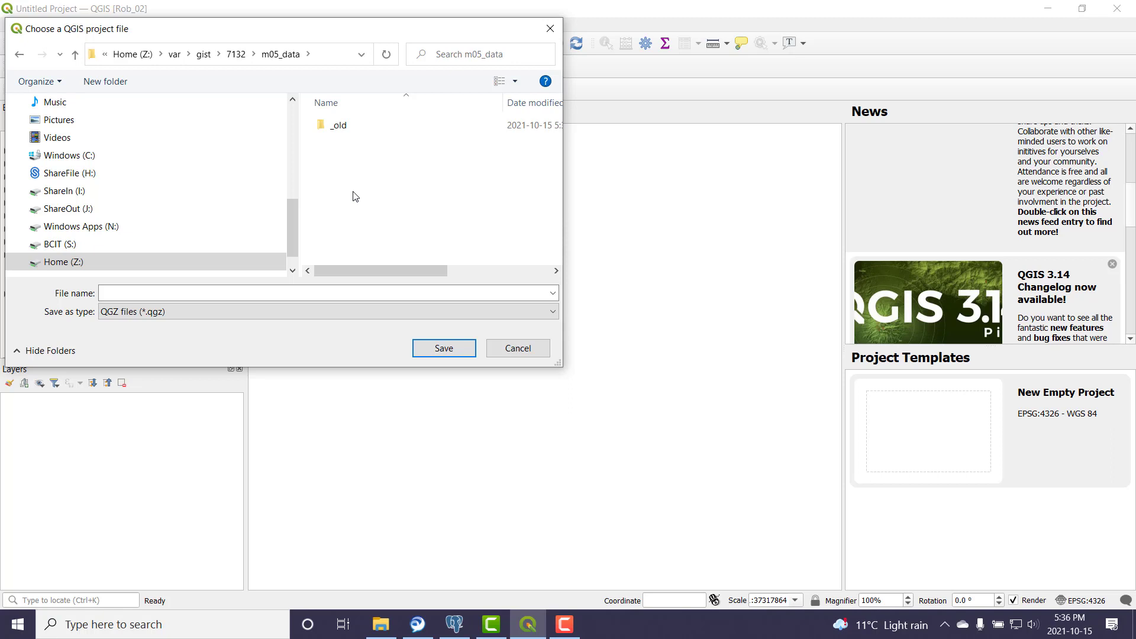
click(145, 293)
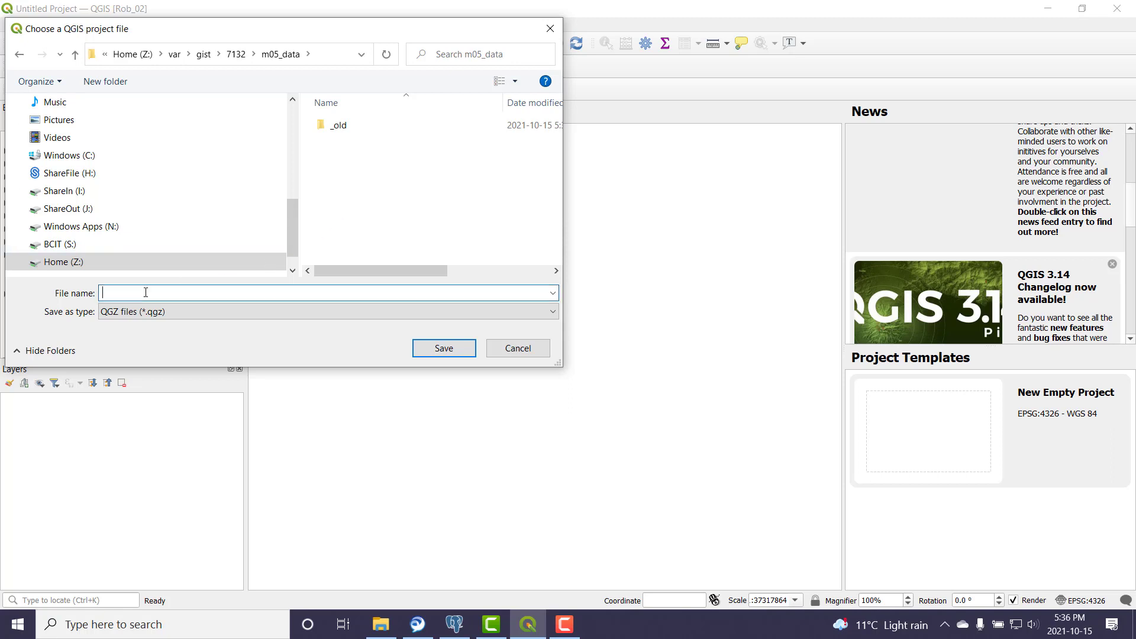
text(m05)
key(Return)
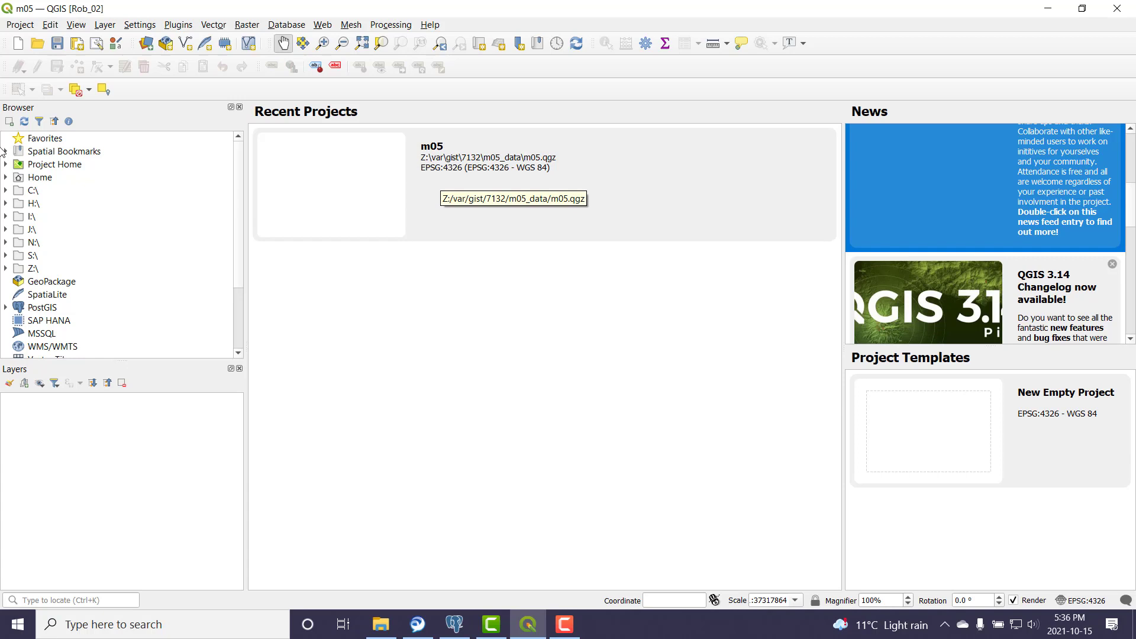
Step: Add becpas.shp from Project Home, accepting the BC Albers to WGS 84 transformation
click(76, 168)
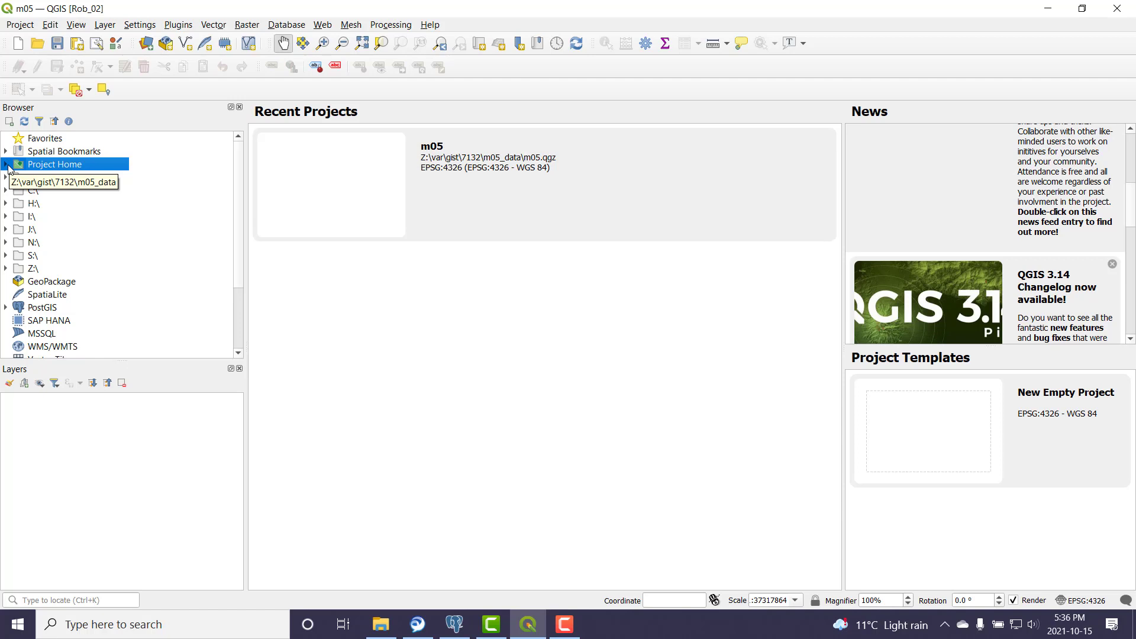
click(6, 164)
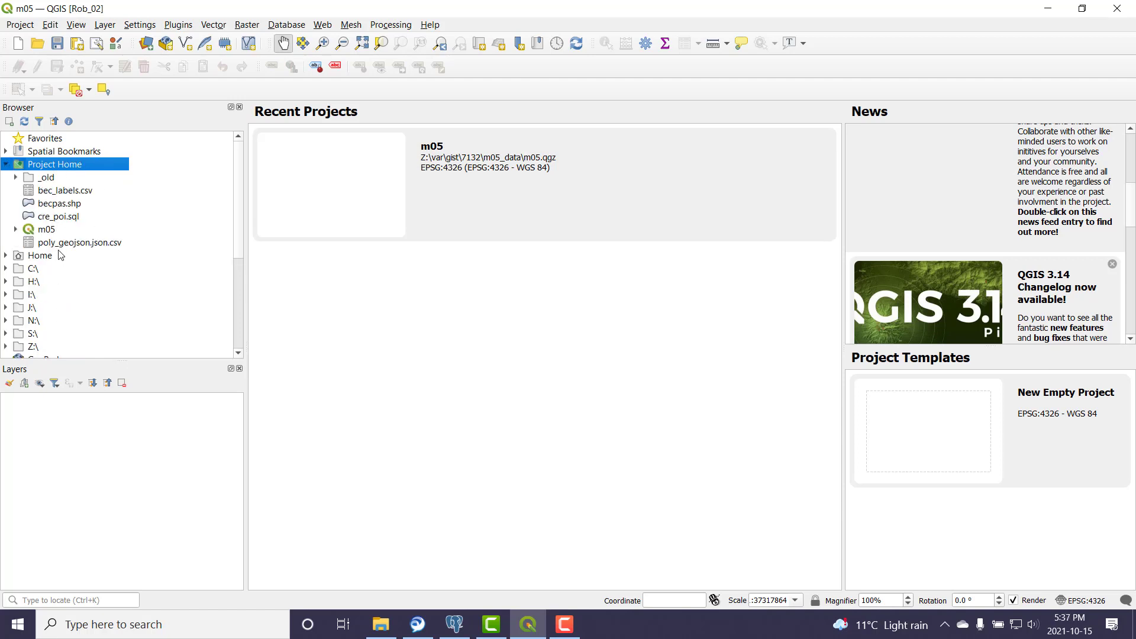
double_click(59, 204)
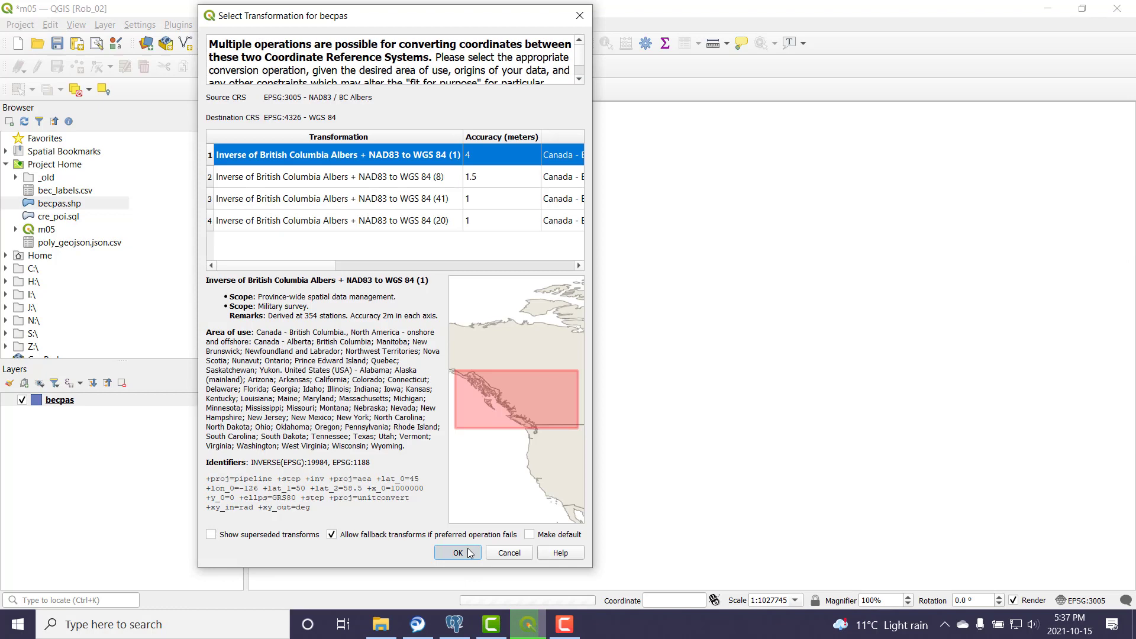
click(470, 553)
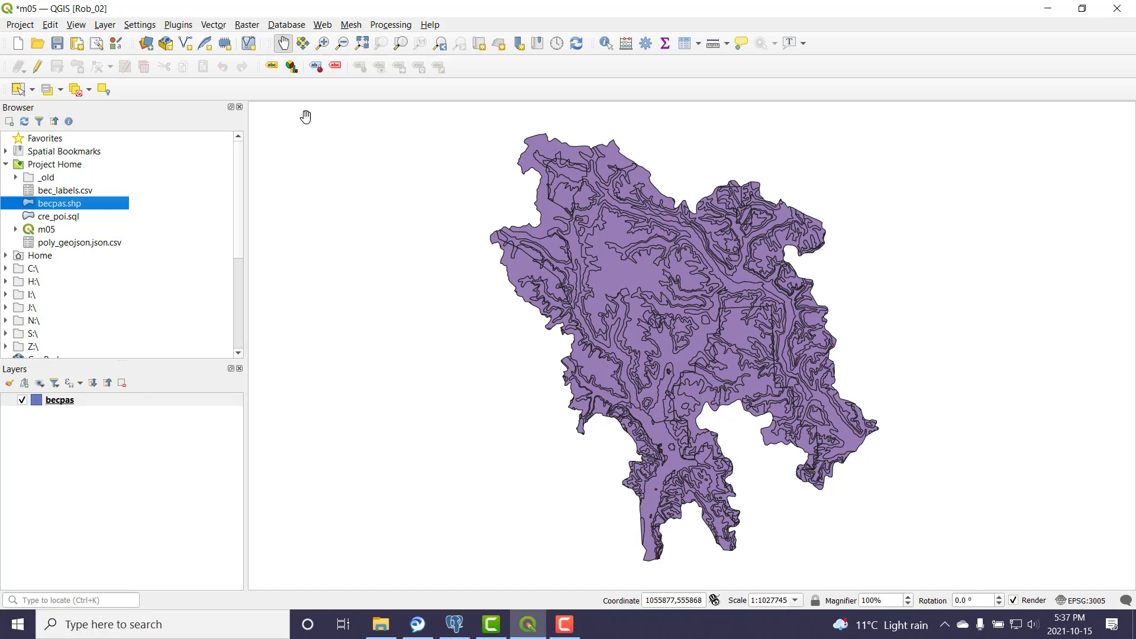
right_click(62, 403)
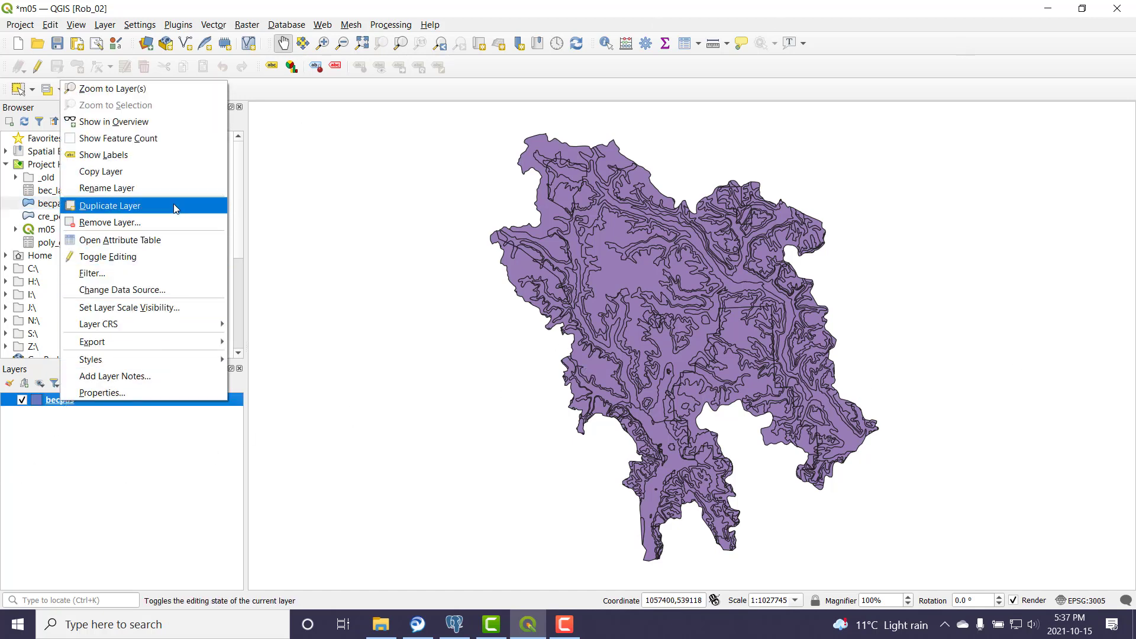
click(160, 241)
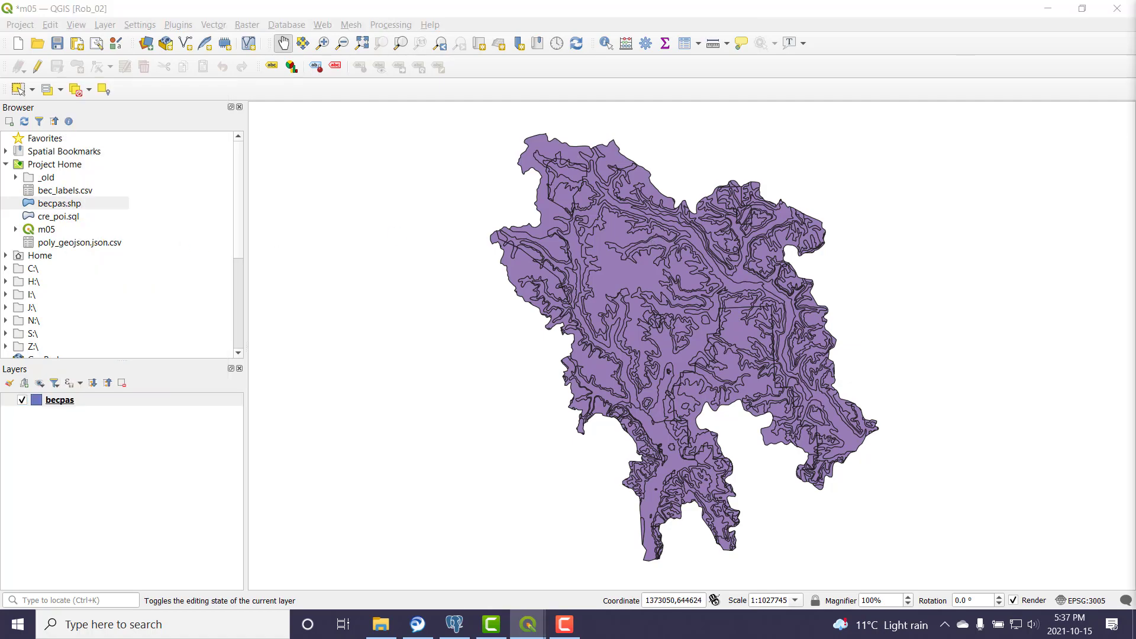
drag(1065, 125, 611, 50)
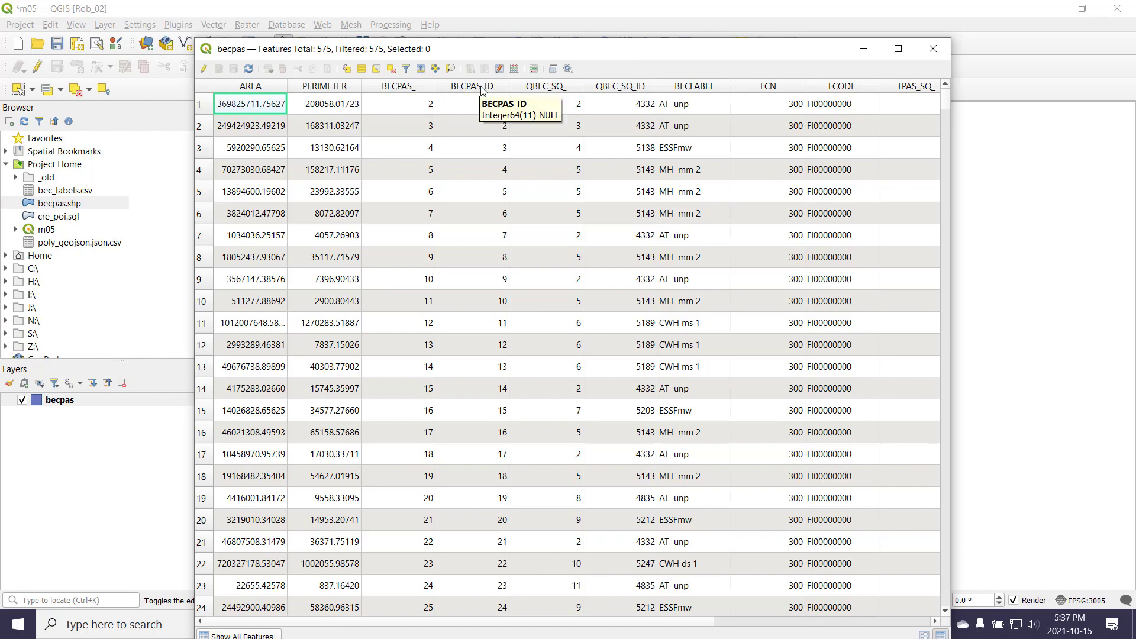
scroll(490, 290, down, 12)
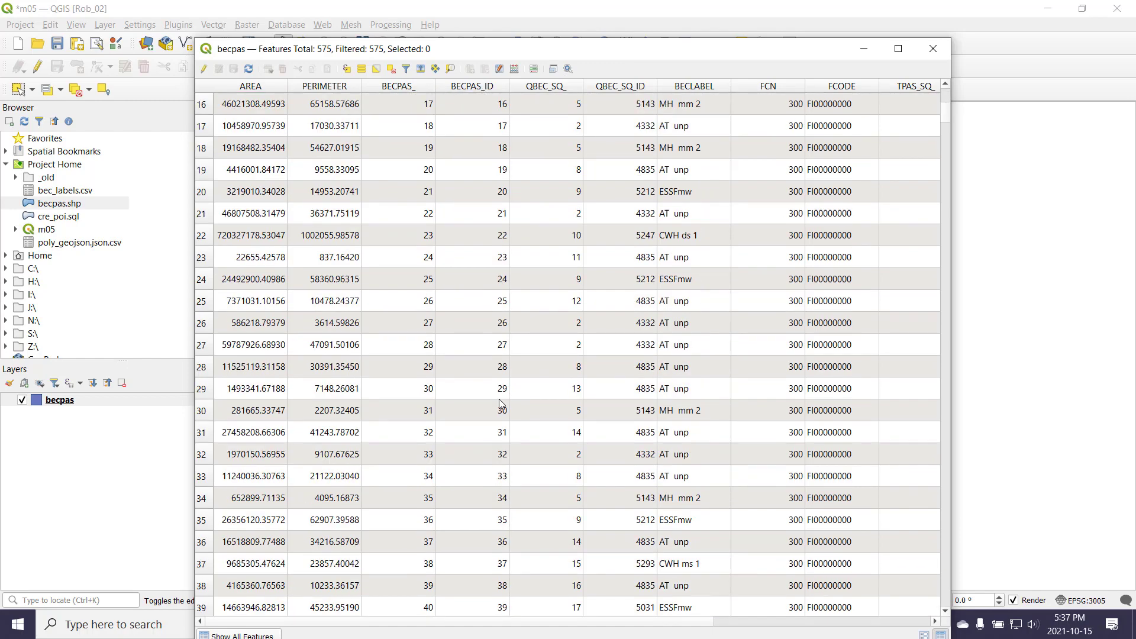
scroll(552, 441, down, 14)
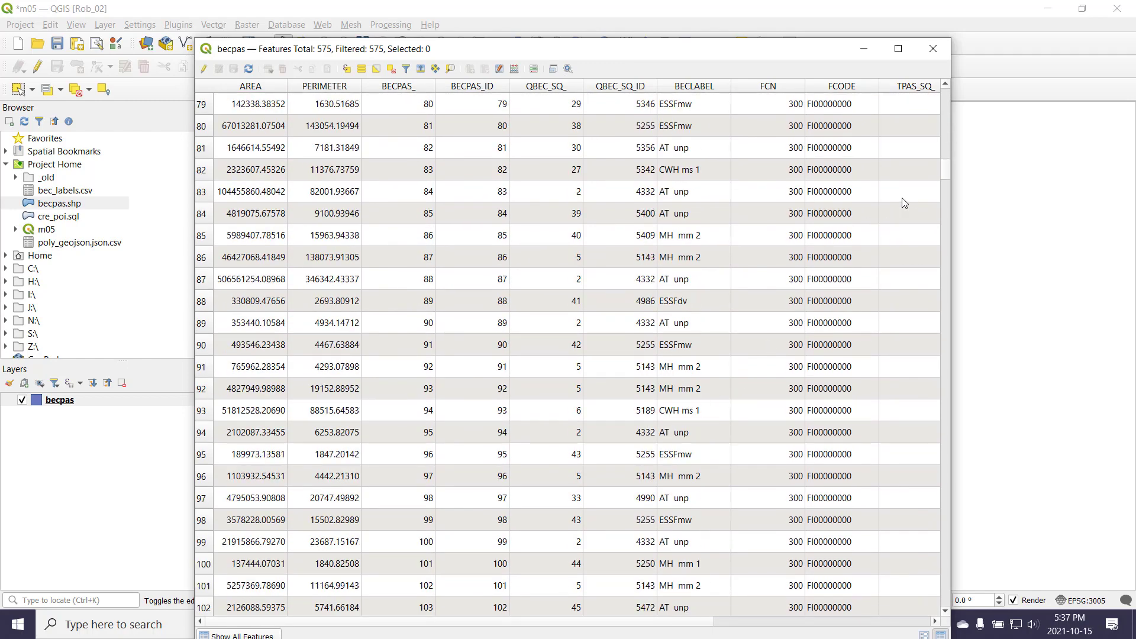
drag(946, 169, 956, 612)
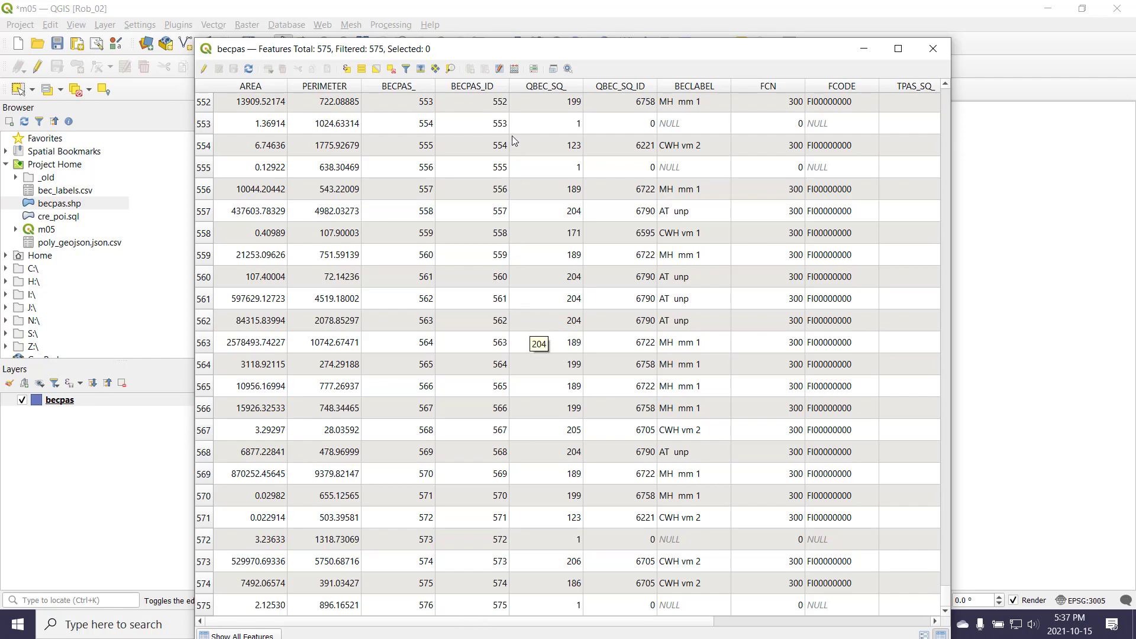
click(932, 48)
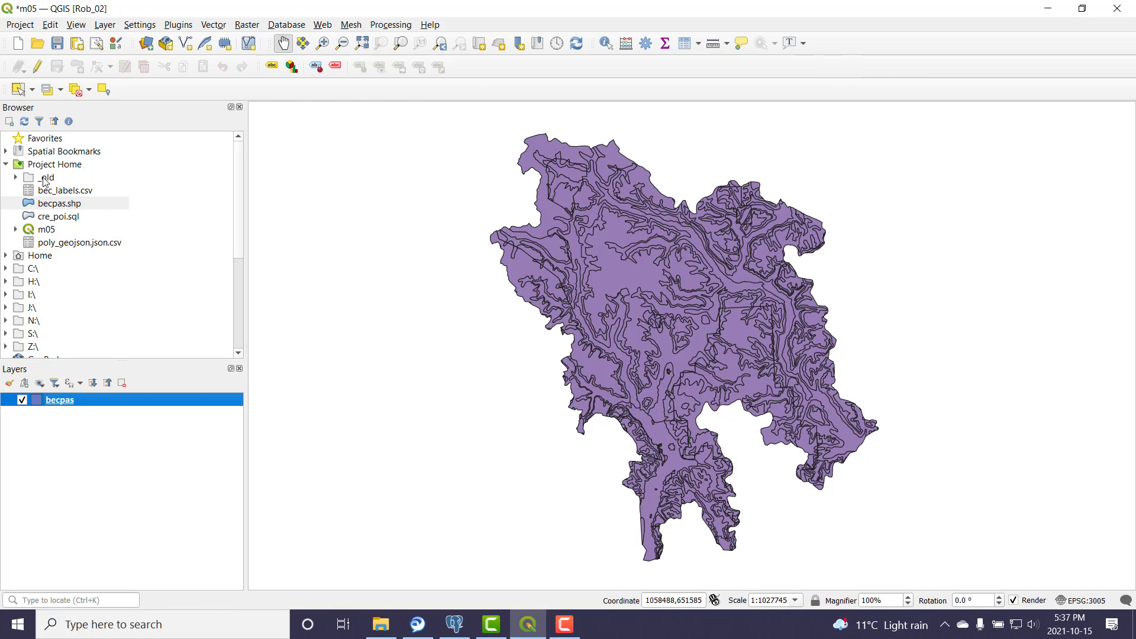
Step: Create a new PostGIS connection demo_m05 with host gamma.athena.bcit.ca and database demo
click(6, 165)
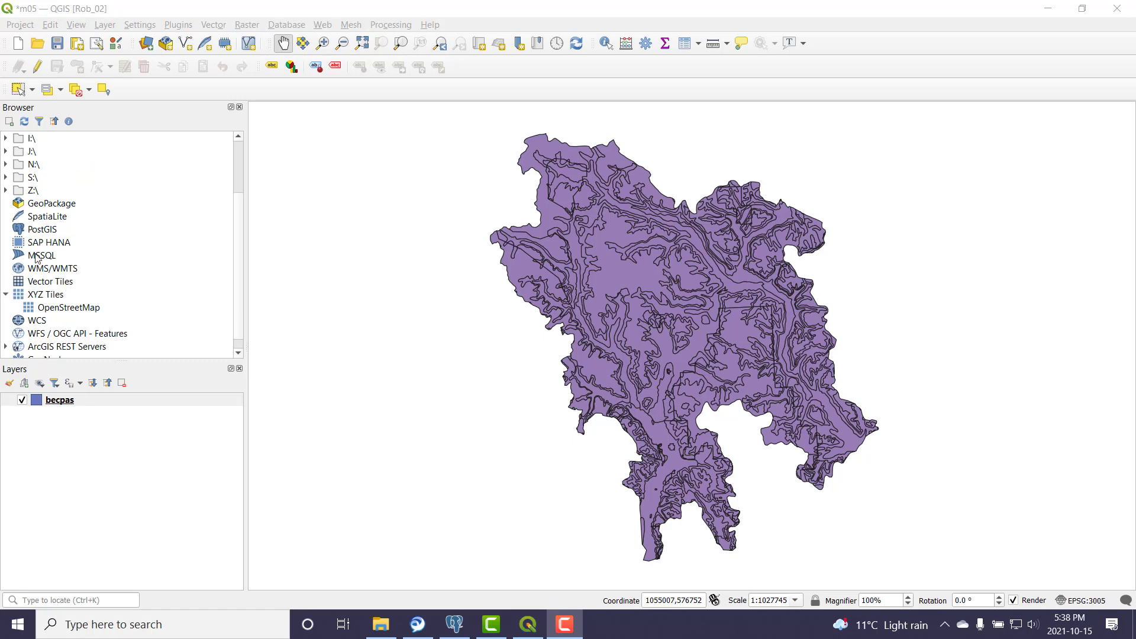
right_click(42, 225)
click(33, 235)
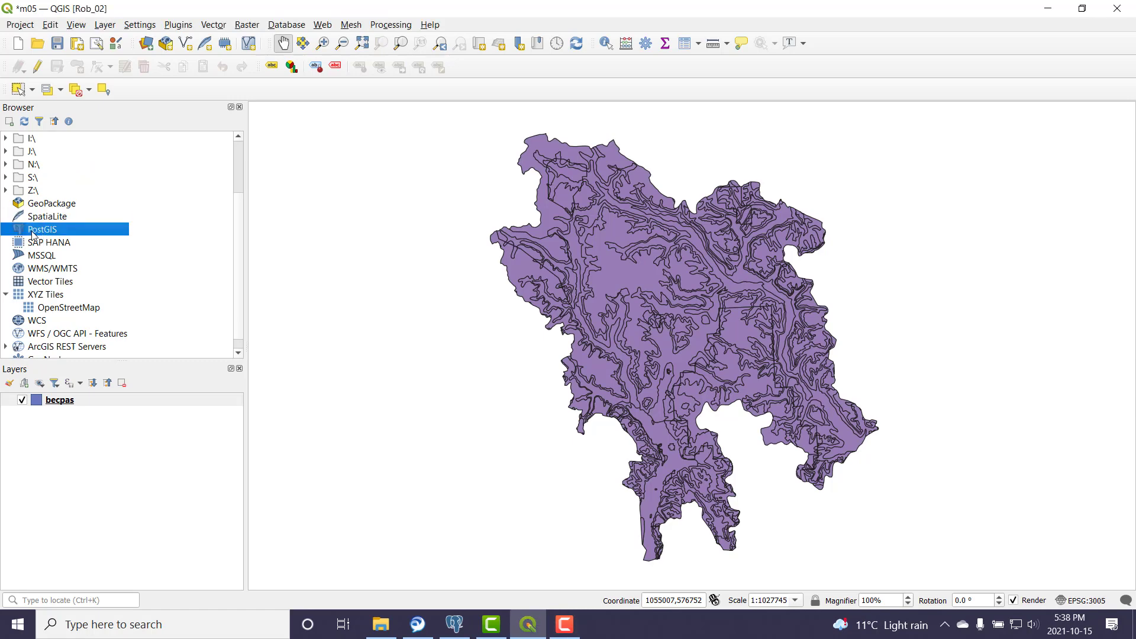
right_click(33, 235)
click(89, 238)
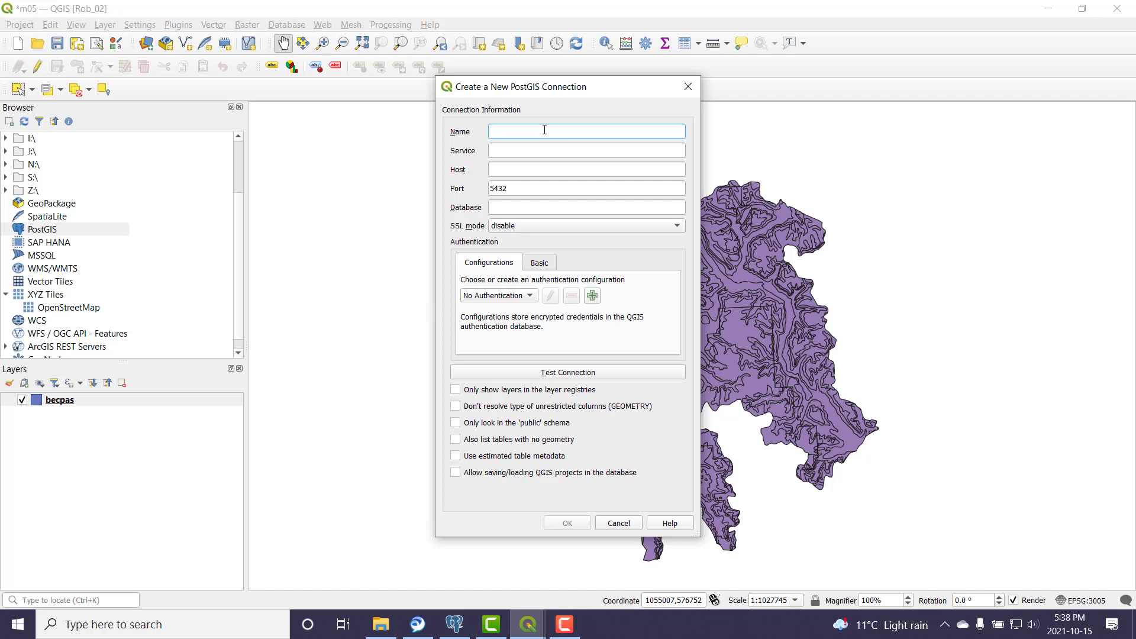
text(demo_m05)
click(516, 170)
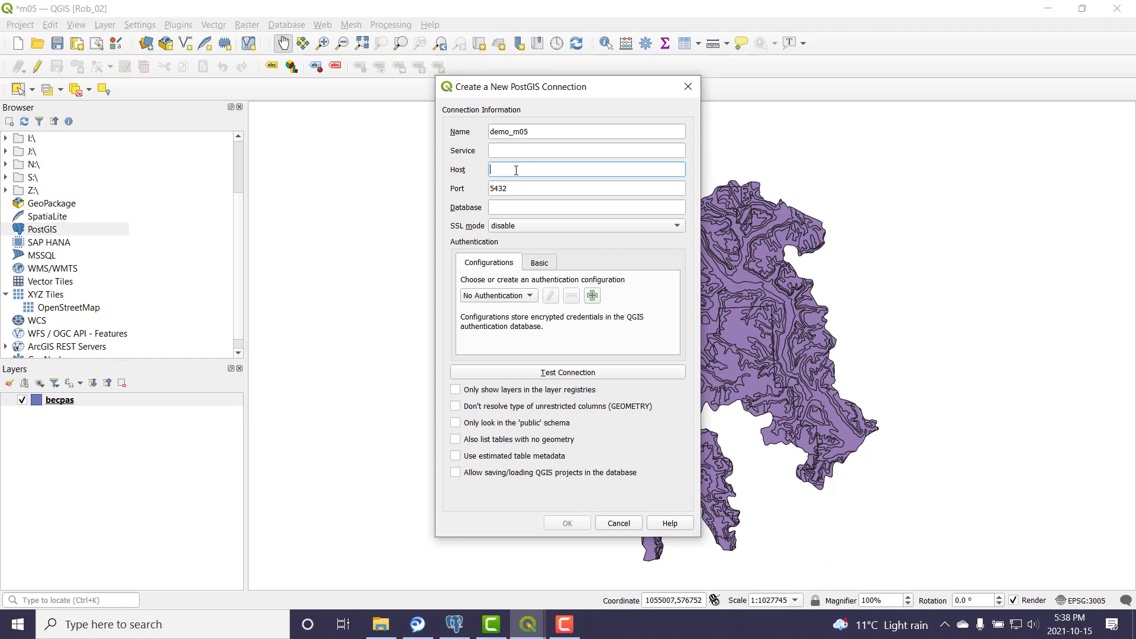
text(gamma.athena.bcit.caa)
click(526, 206)
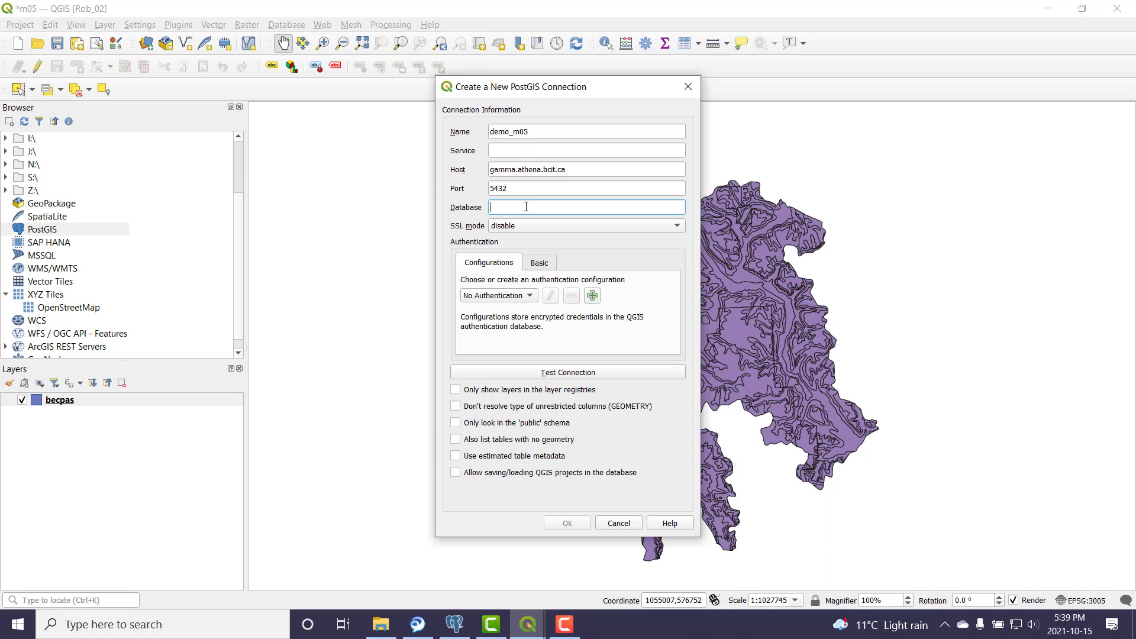
text(demo)
Step: Enter Basic credentials, username and password, with the password stored
click(545, 266)
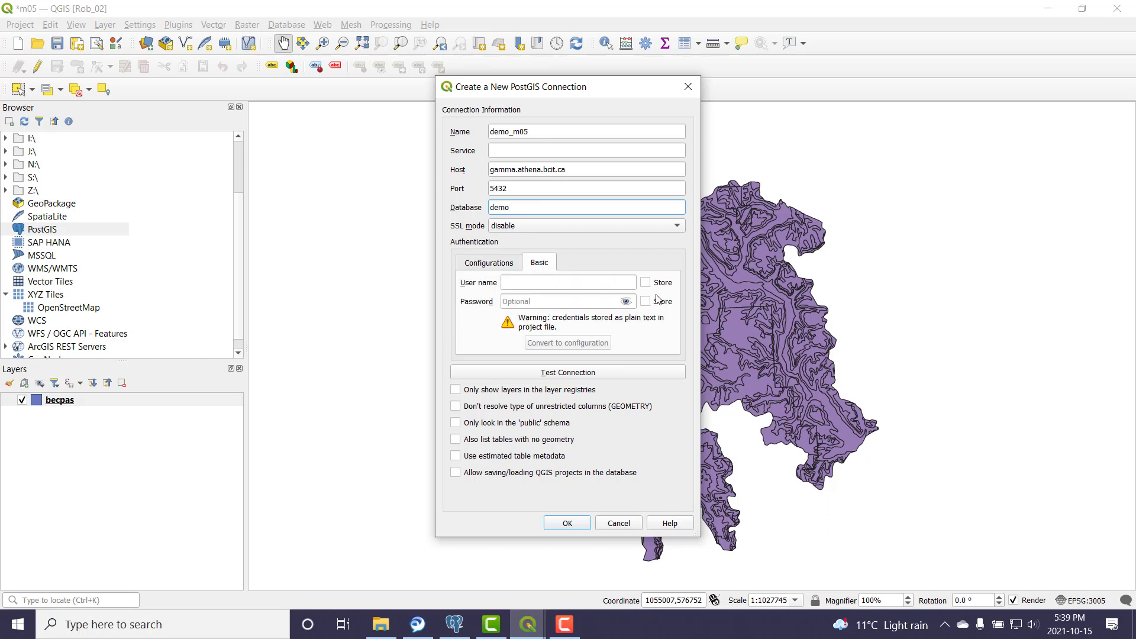
click(649, 302)
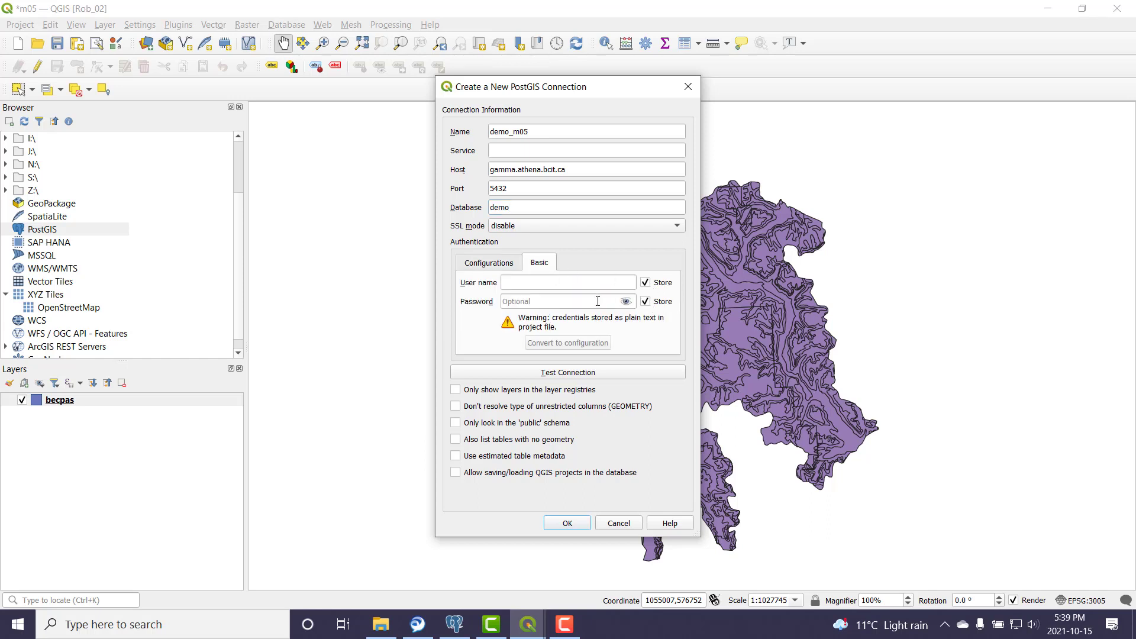
click(529, 283)
text(demo)
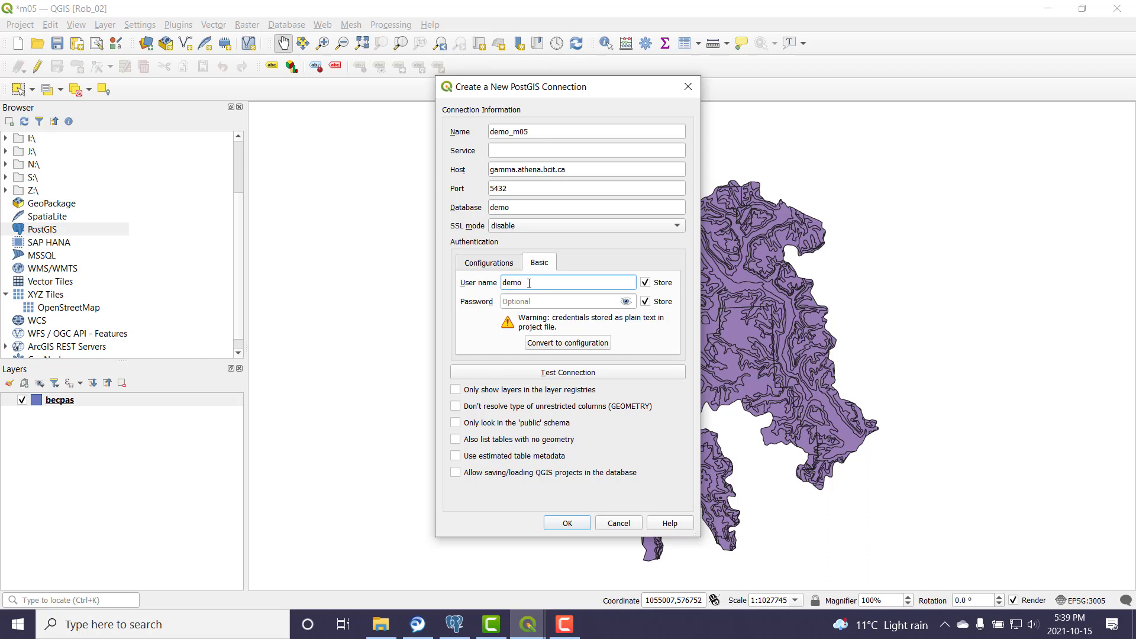
click(532, 302)
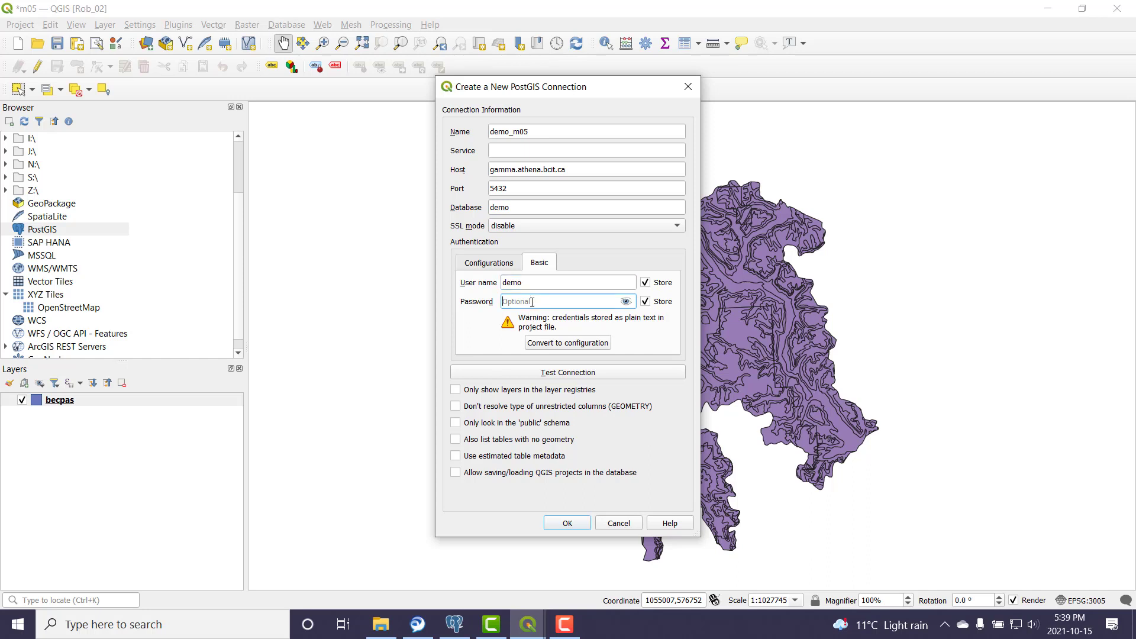
text(de)
Step: Test the connection, also list tables with no geometry, and save it
click(616, 374)
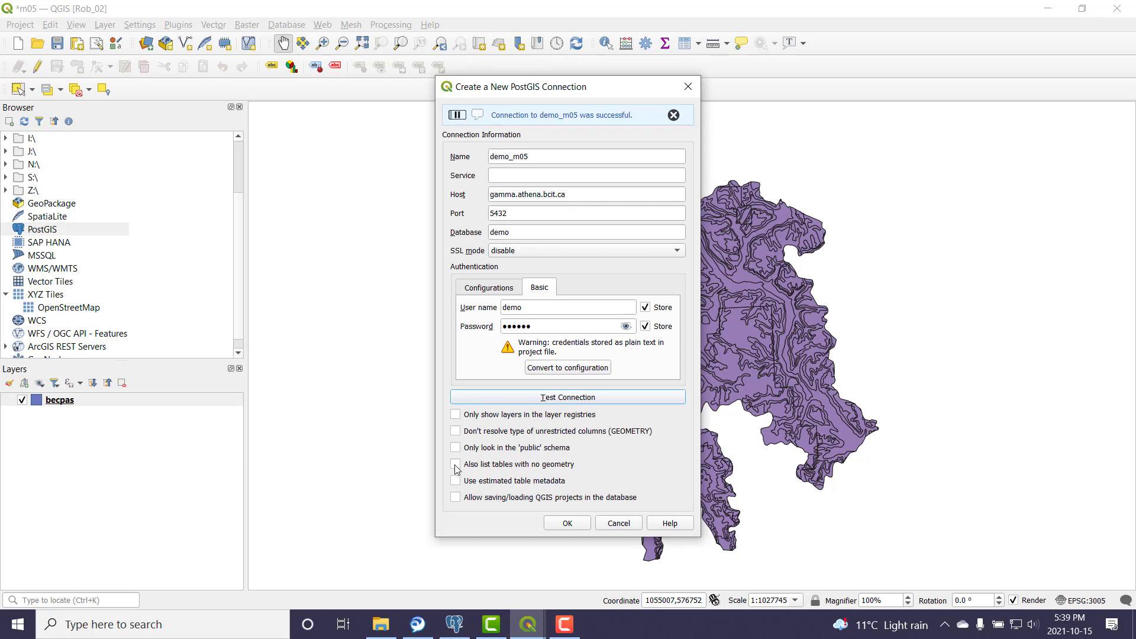
click(456, 440)
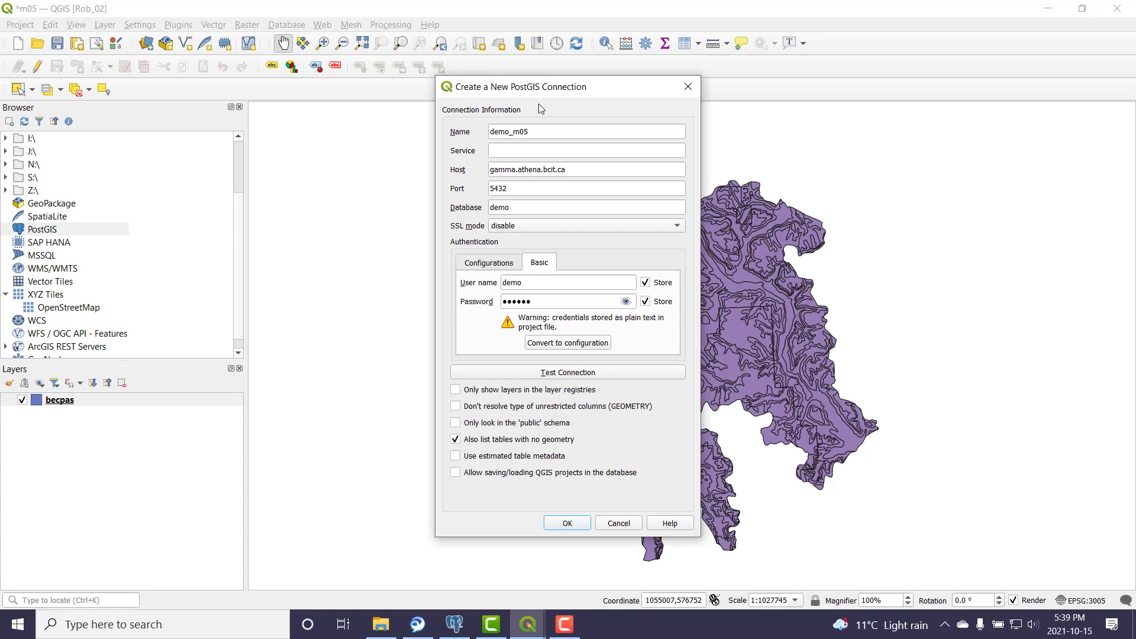
click(569, 522)
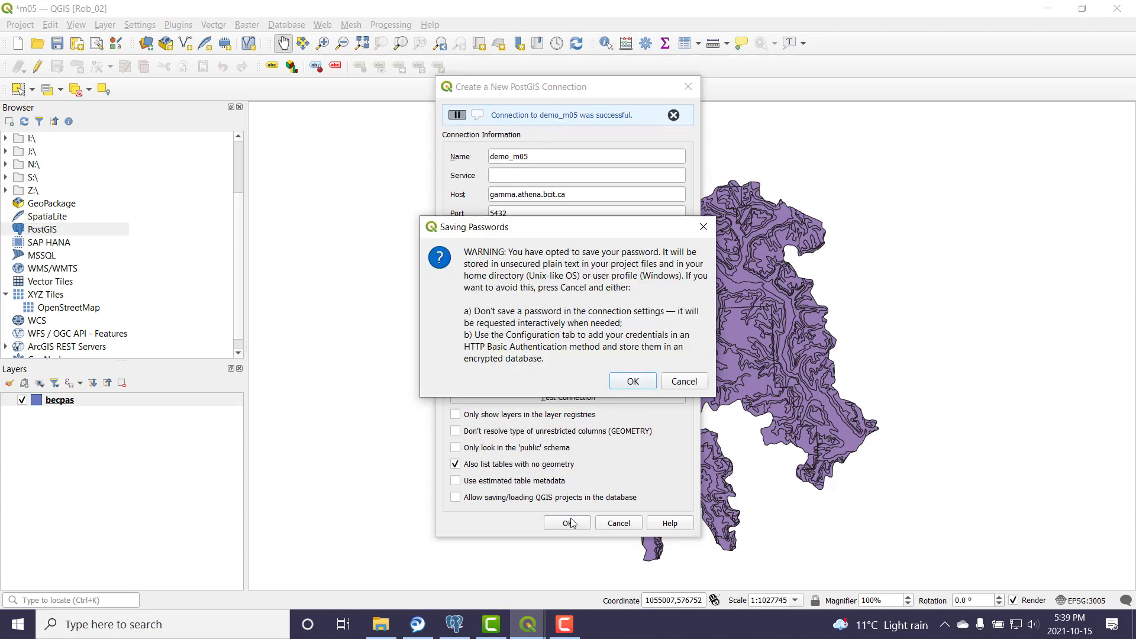
click(632, 381)
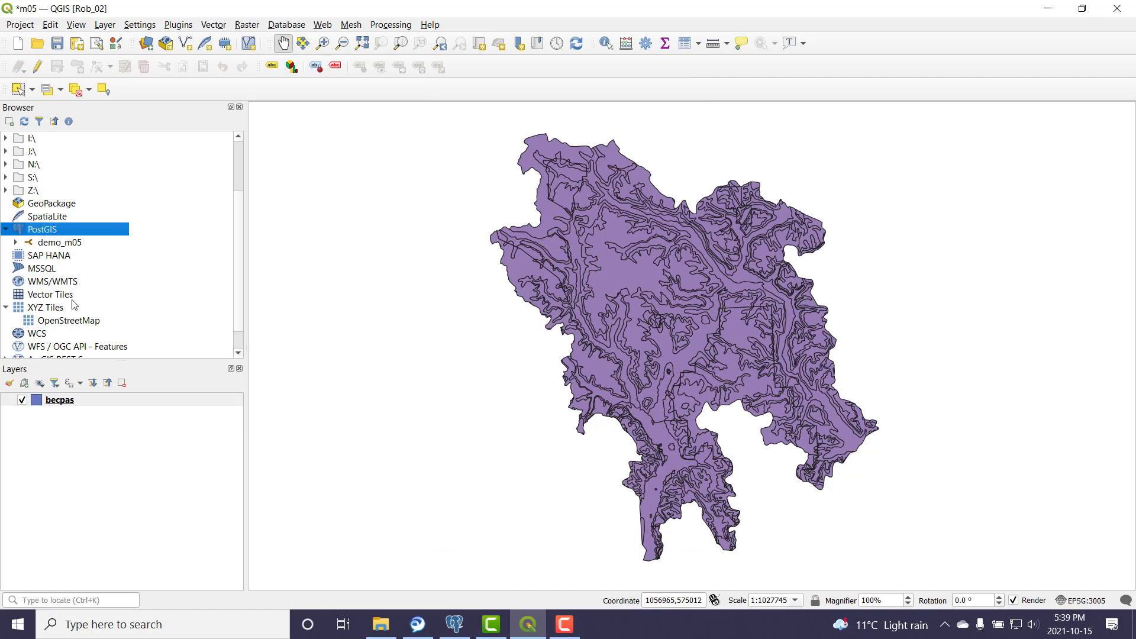
Step: Expand the demo_m05 connection and select the gist_7132_m05 schema
click(62, 244)
click(15, 243)
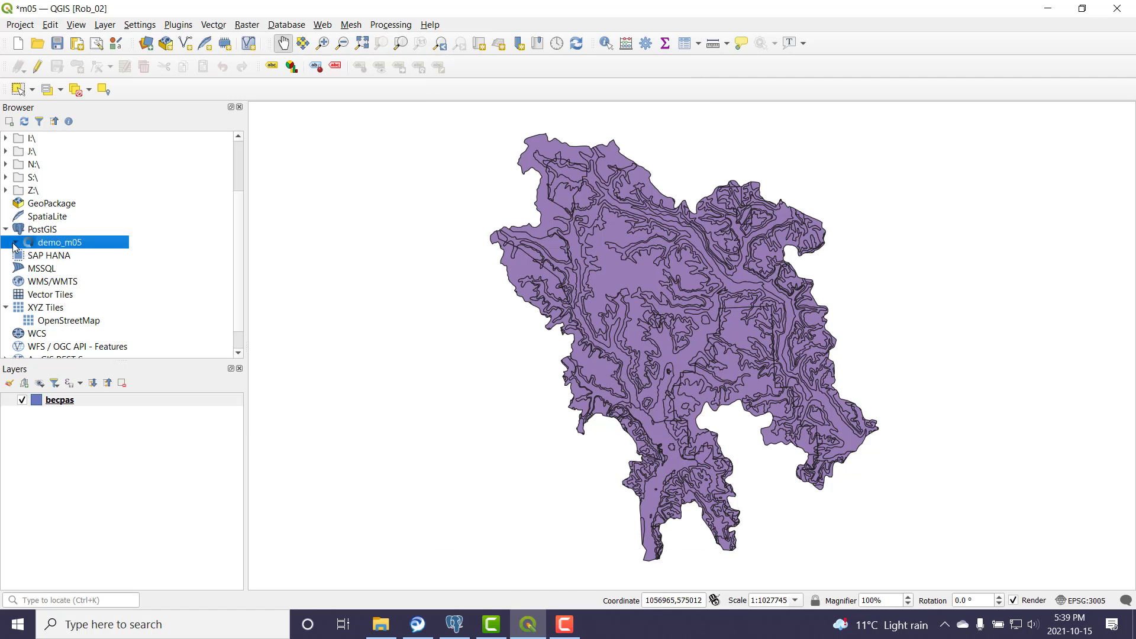
click(84, 258)
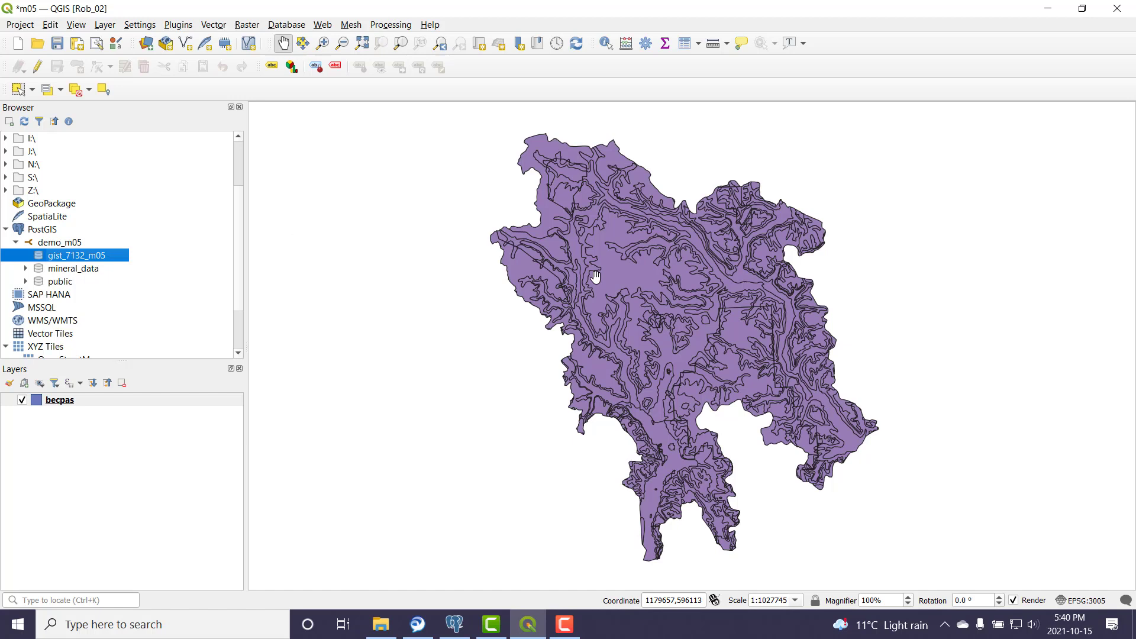
Step: In DB Manager, select schema gist_7132_m05 under demo_m05 and start Import Layer/File
click(294, 26)
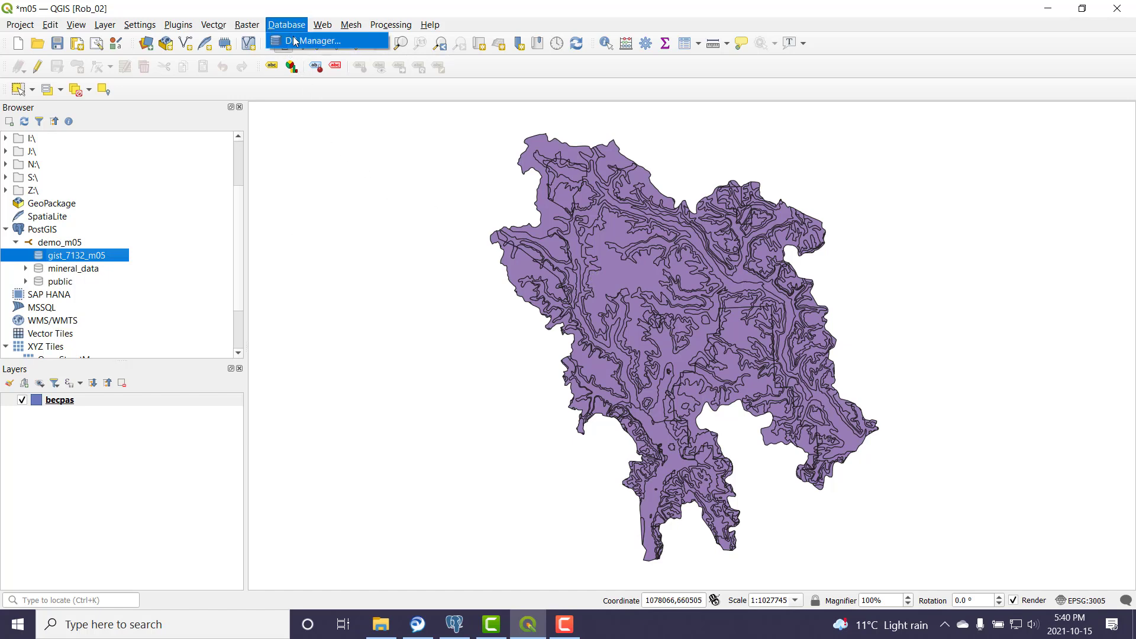
click(307, 41)
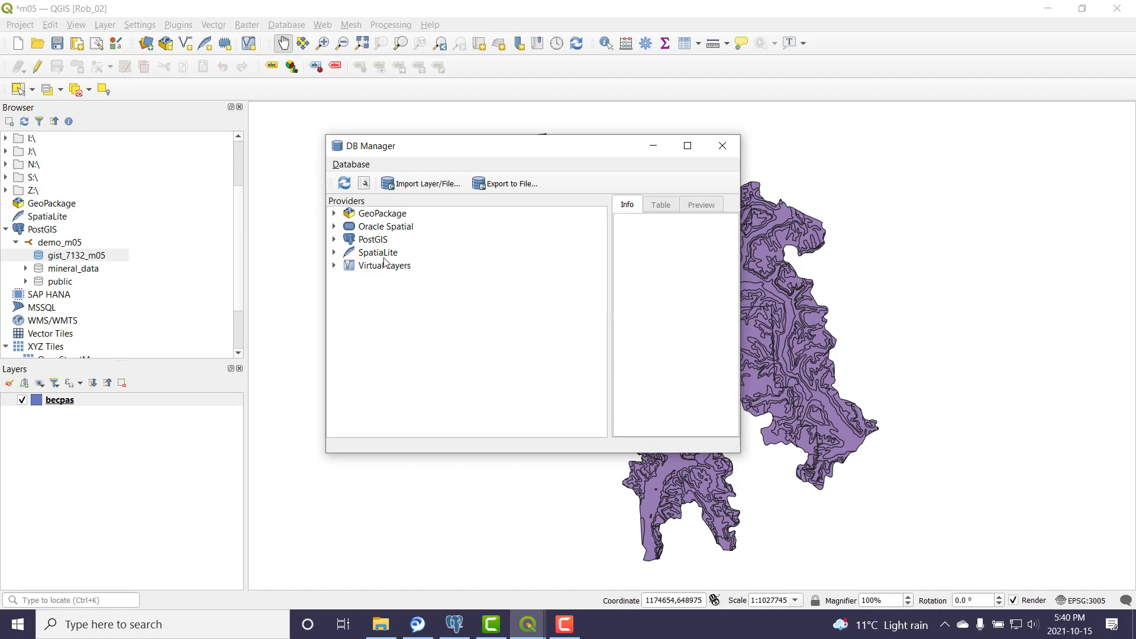
click(335, 240)
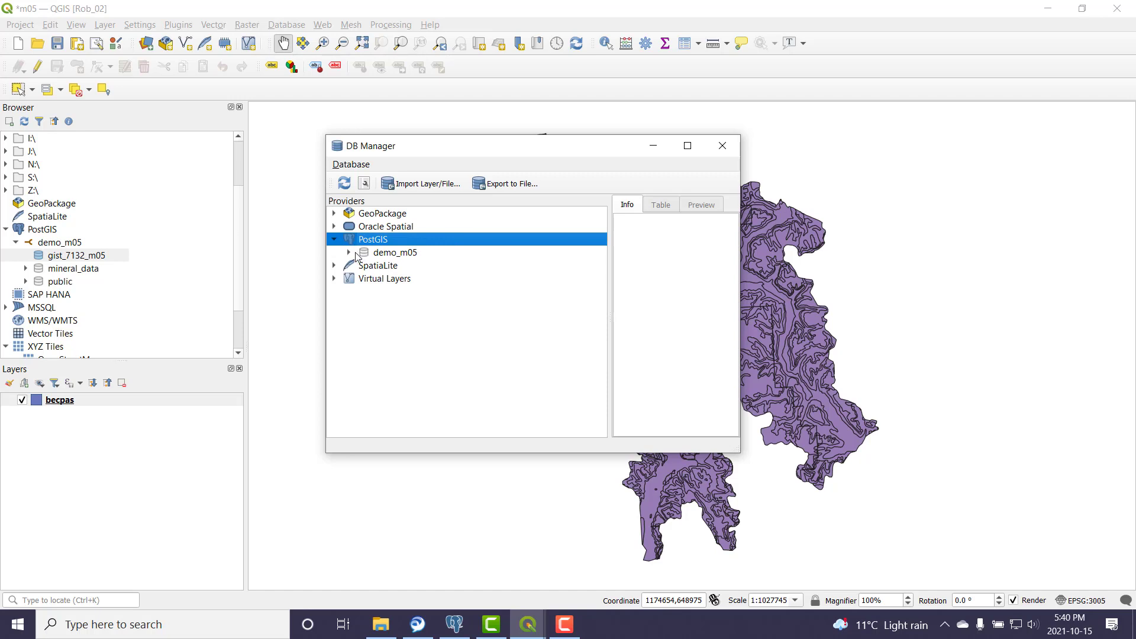
click(395, 252)
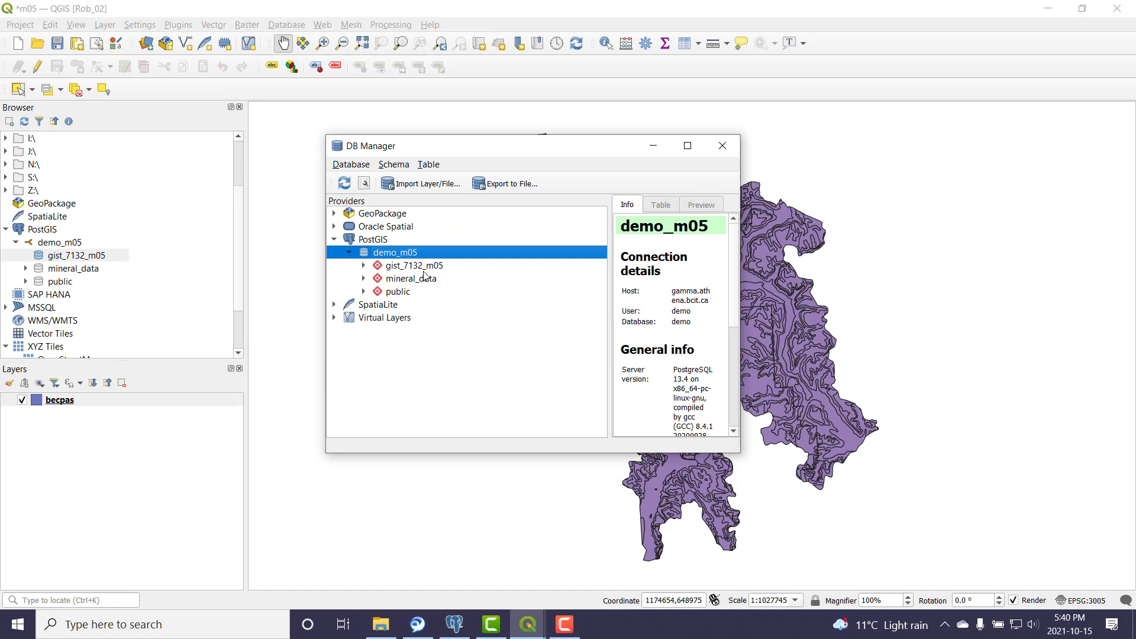
click(423, 266)
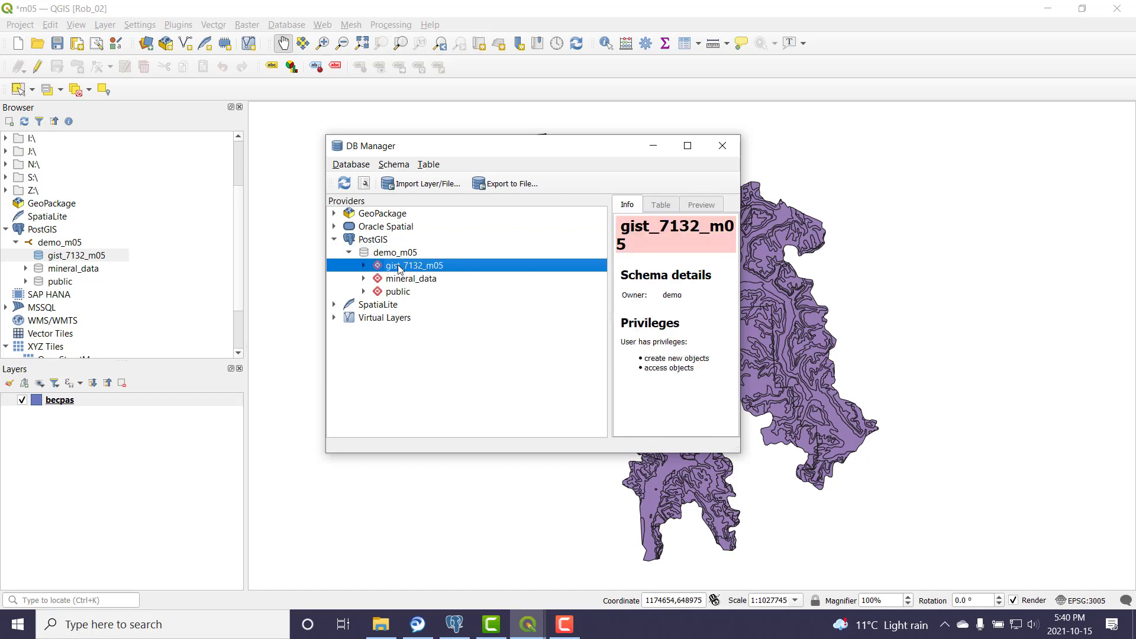
click(400, 267)
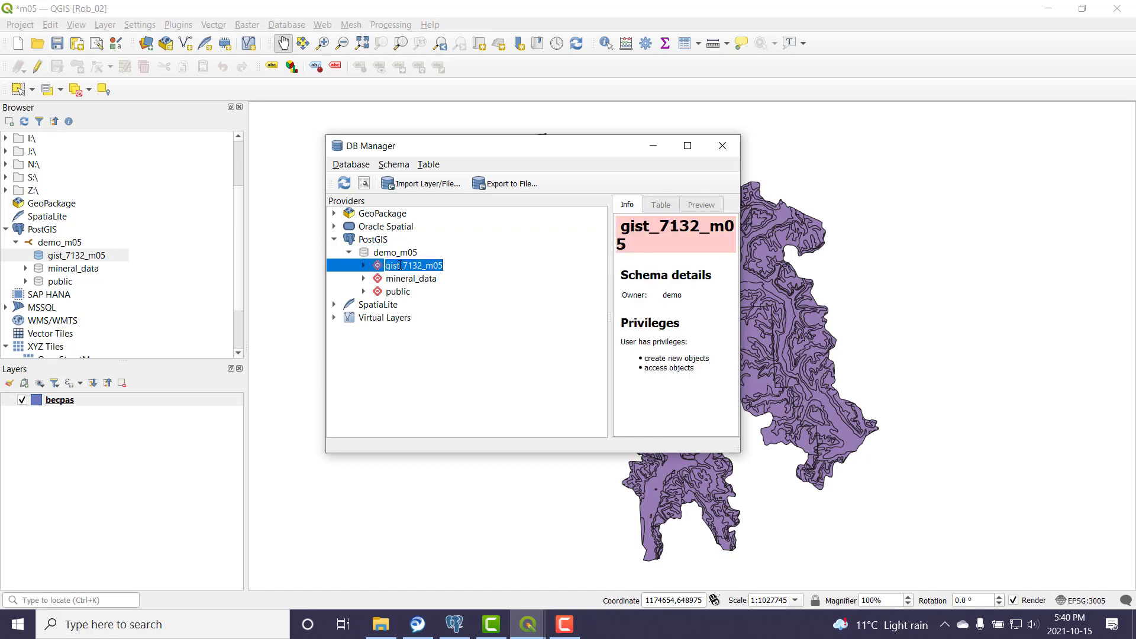
click(469, 304)
click(421, 266)
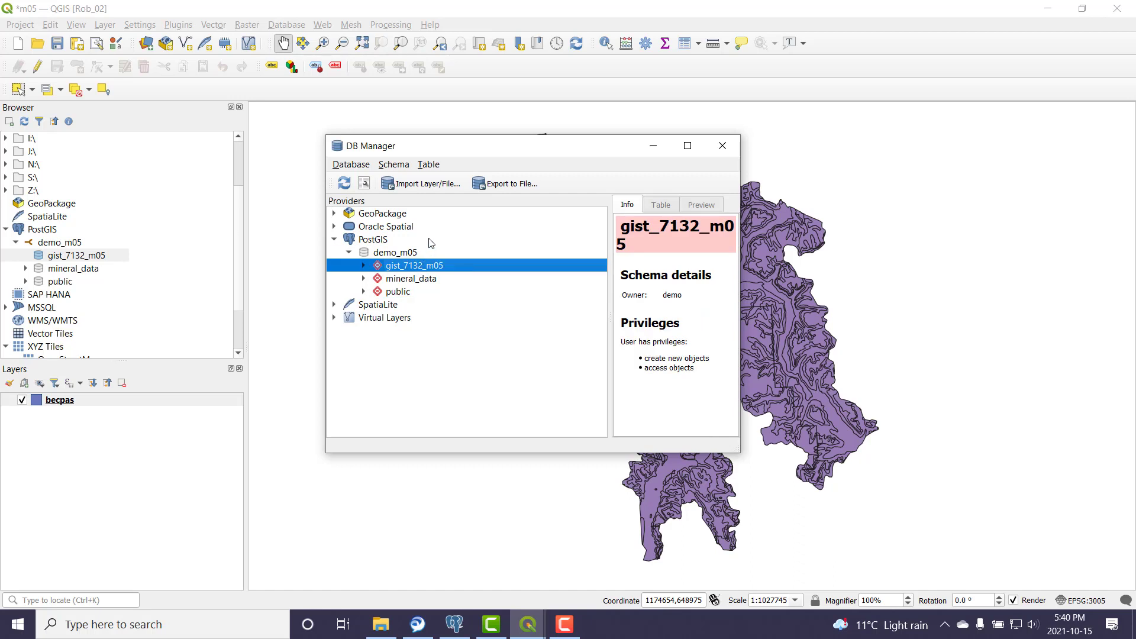
click(438, 184)
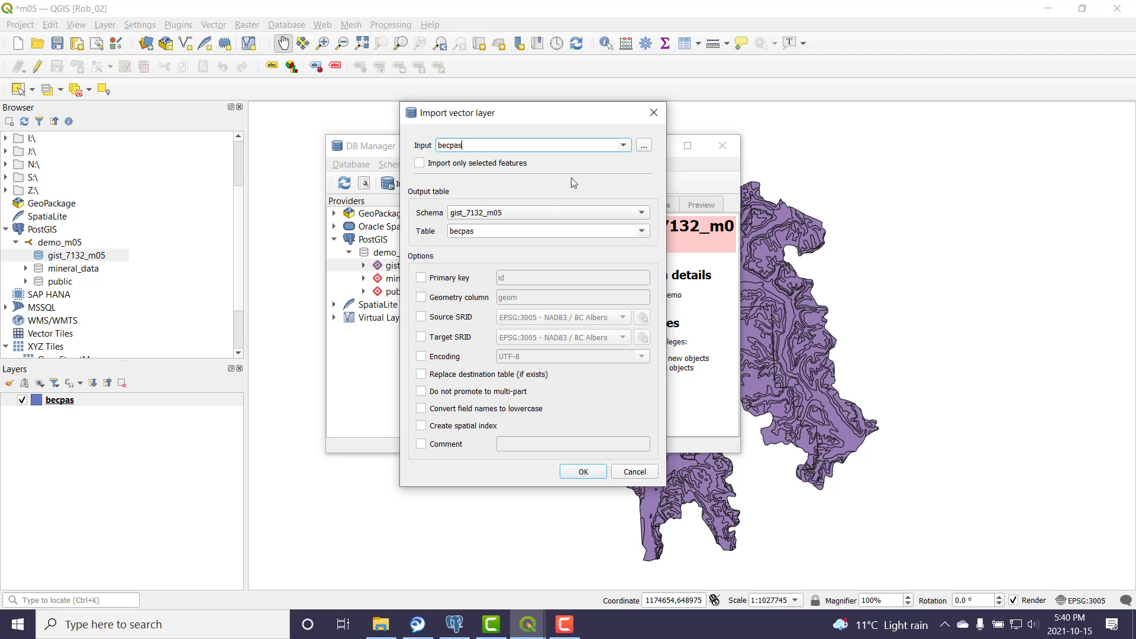
Step: Choose becpas as the input layer, keeping schema gist_7132_m05 and table becpas
click(622, 145)
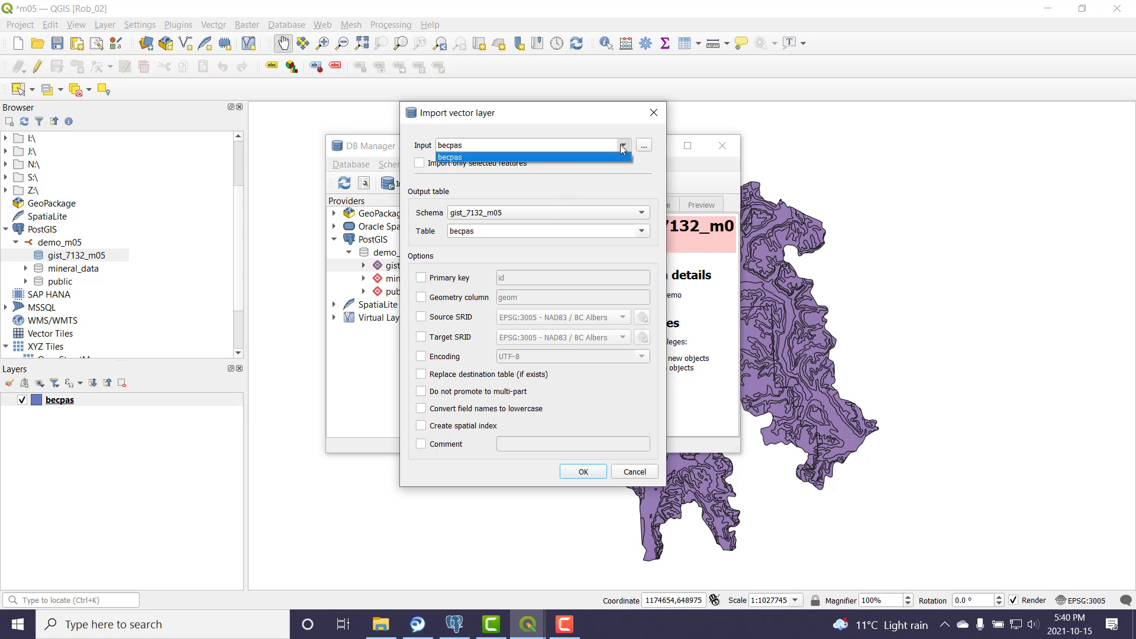
click(454, 158)
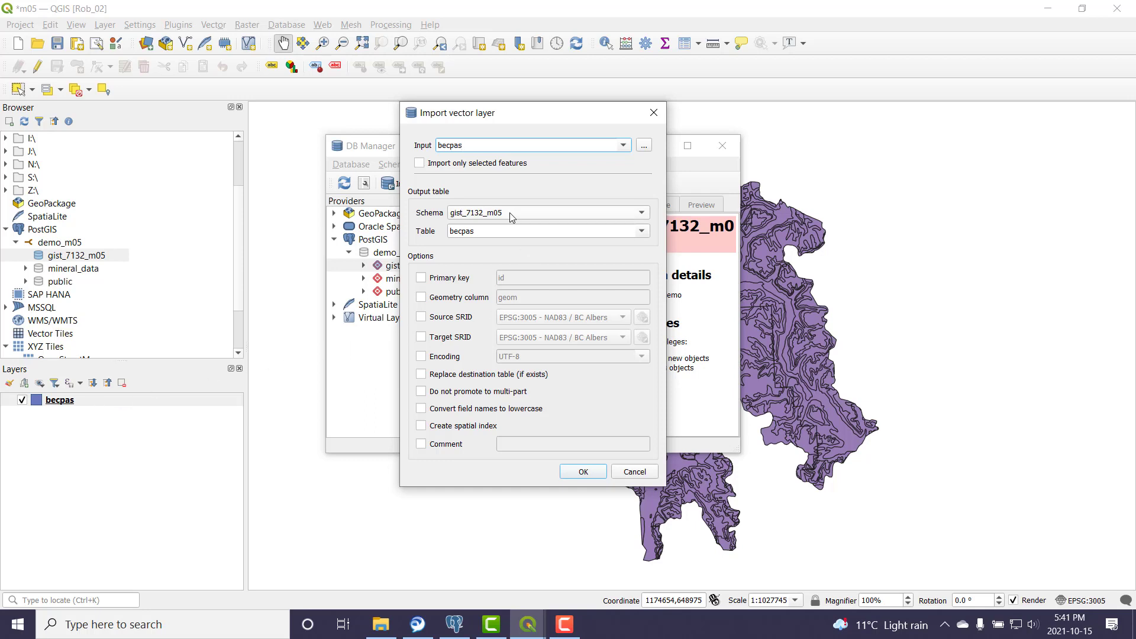
drag(533, 121, 669, 122)
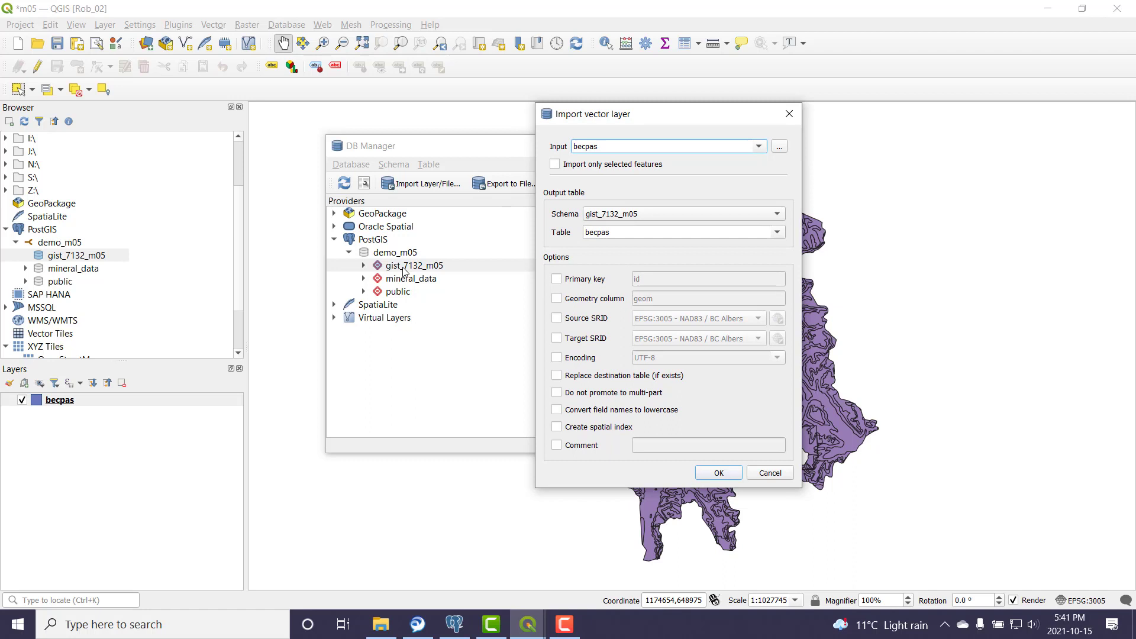
click(779, 216)
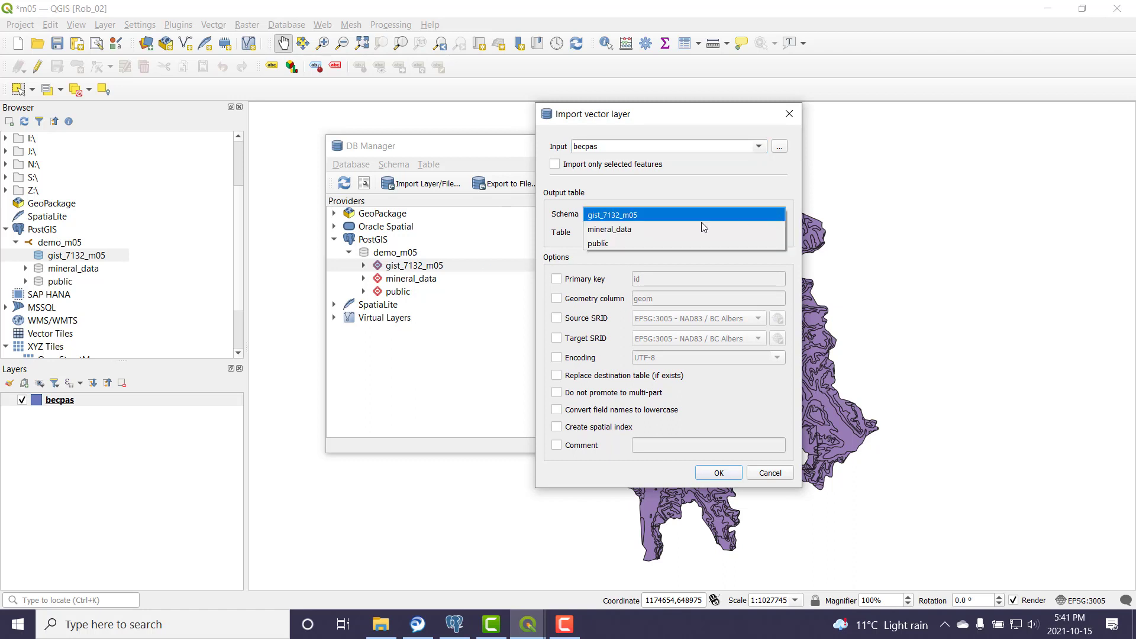
click(617, 214)
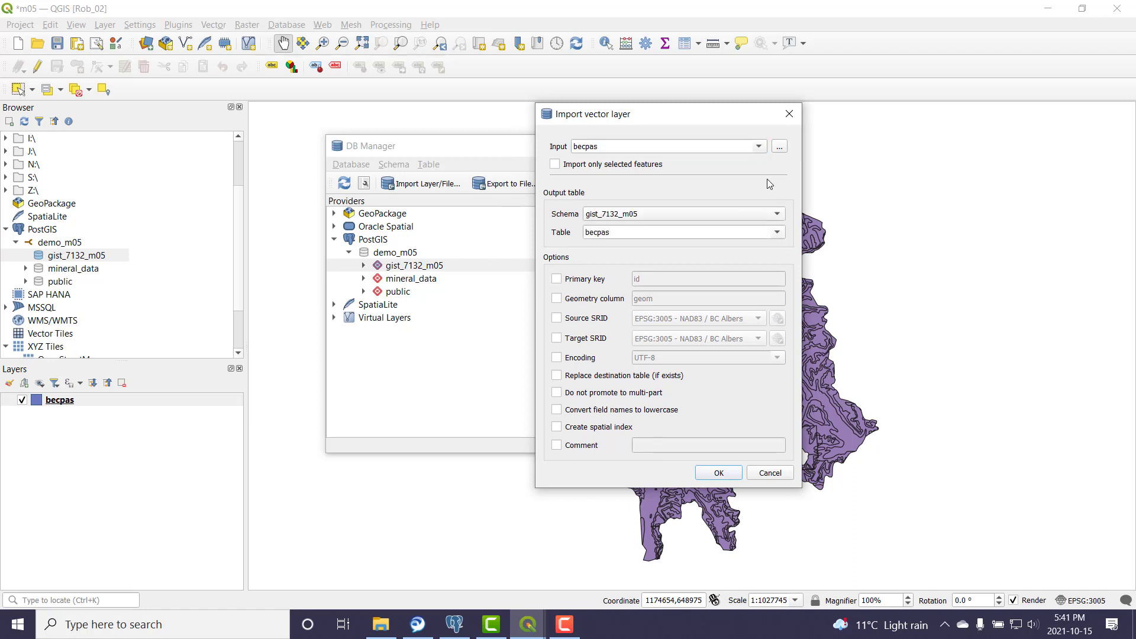
click(632, 232)
Step: Add primary key becpas_id, convert field names to lowercase, and create a spatial index
click(556, 280)
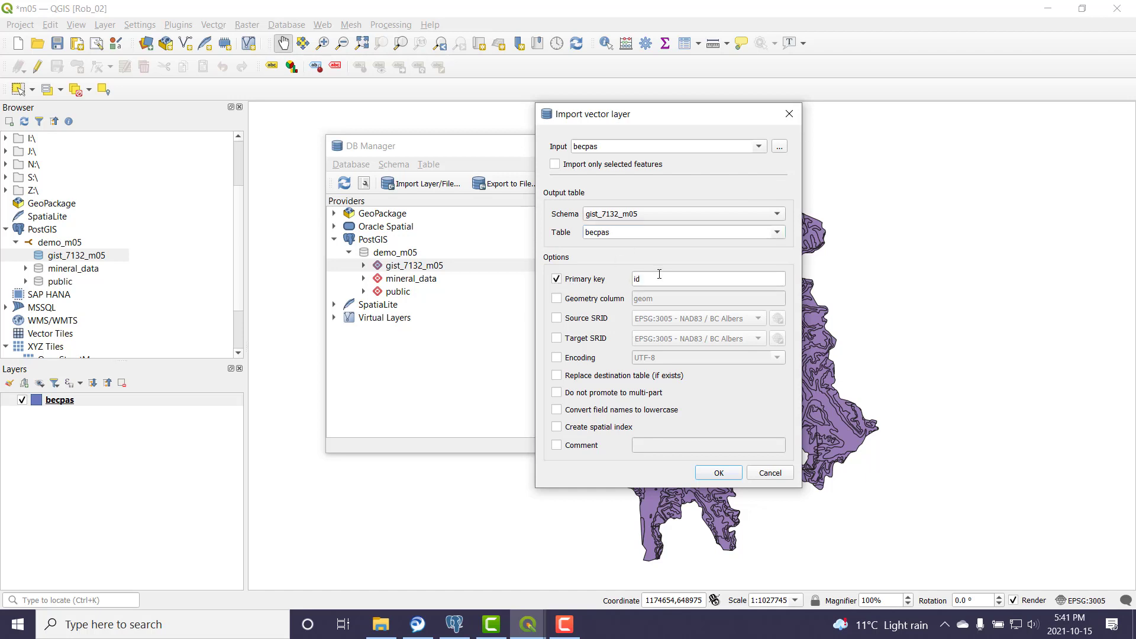
key(Tab)
text(b)
click(556, 411)
click(556, 427)
Step: Run the becpas import into gist_7132_m05 and close DB Manager
click(719, 473)
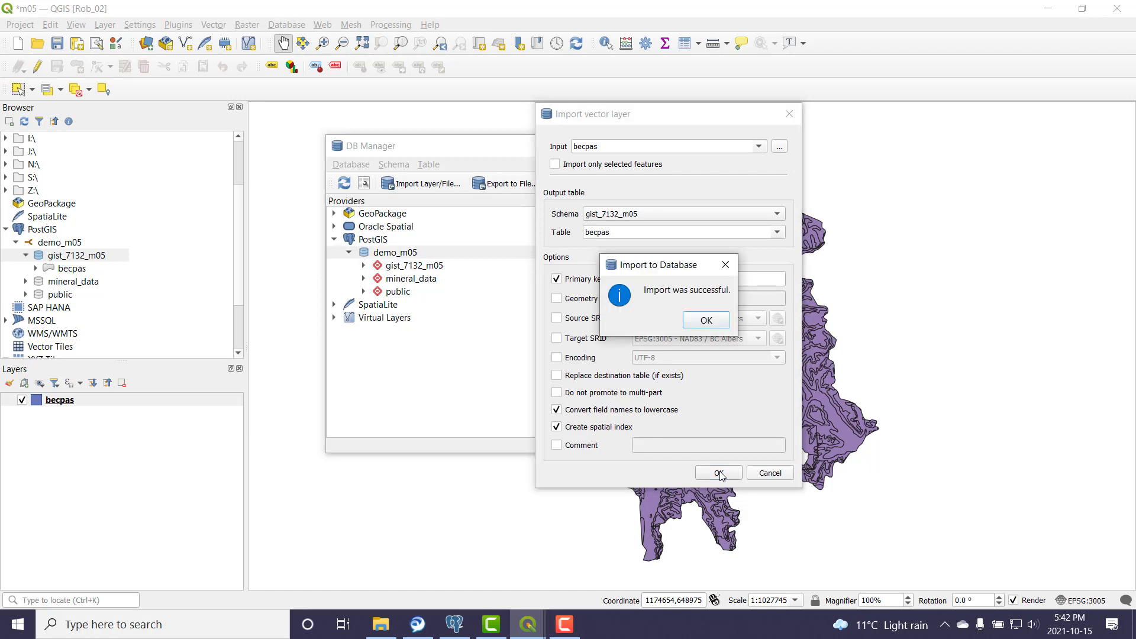
click(703, 324)
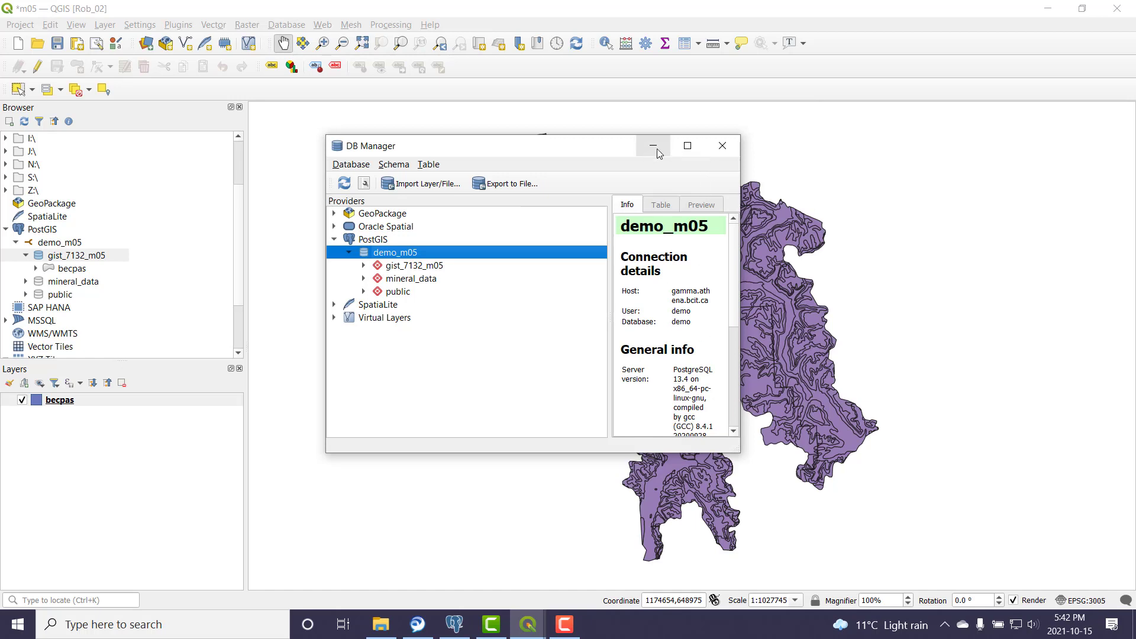
click(722, 145)
Step: Add the PostGIS becpas table to the map, placing the hidden purple shapefile layer above it
click(77, 256)
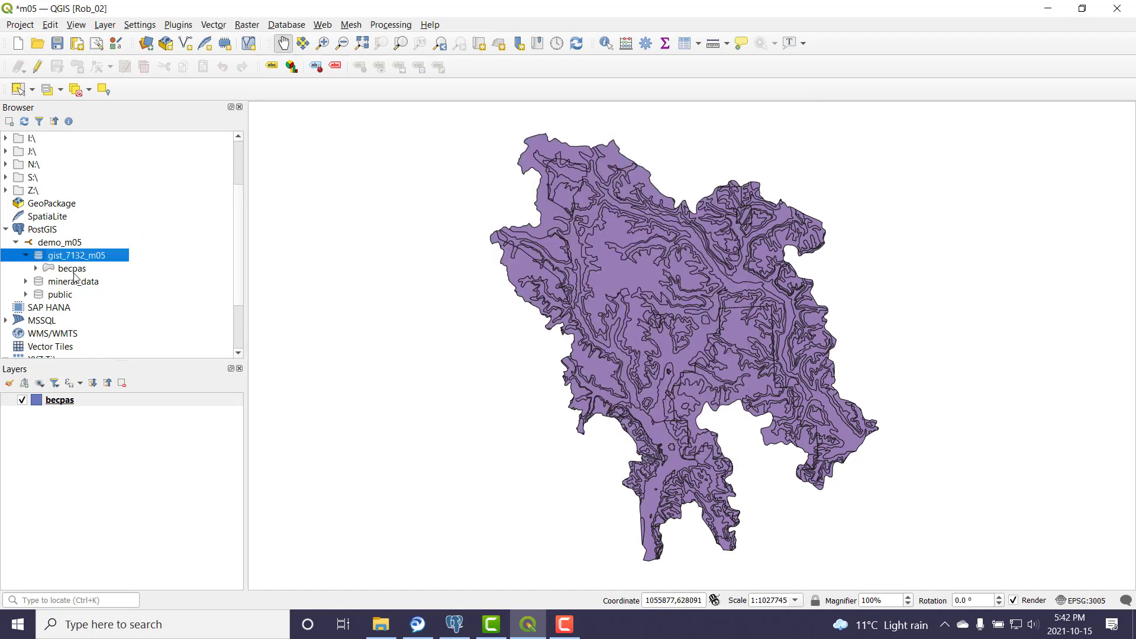
click(22, 400)
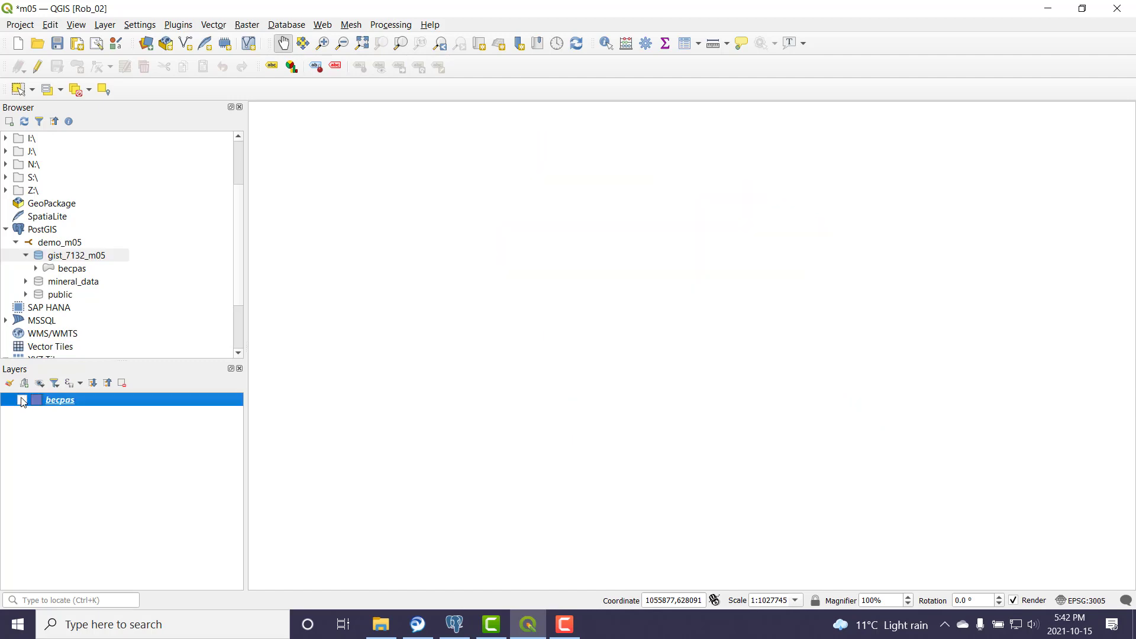
double_click(68, 271)
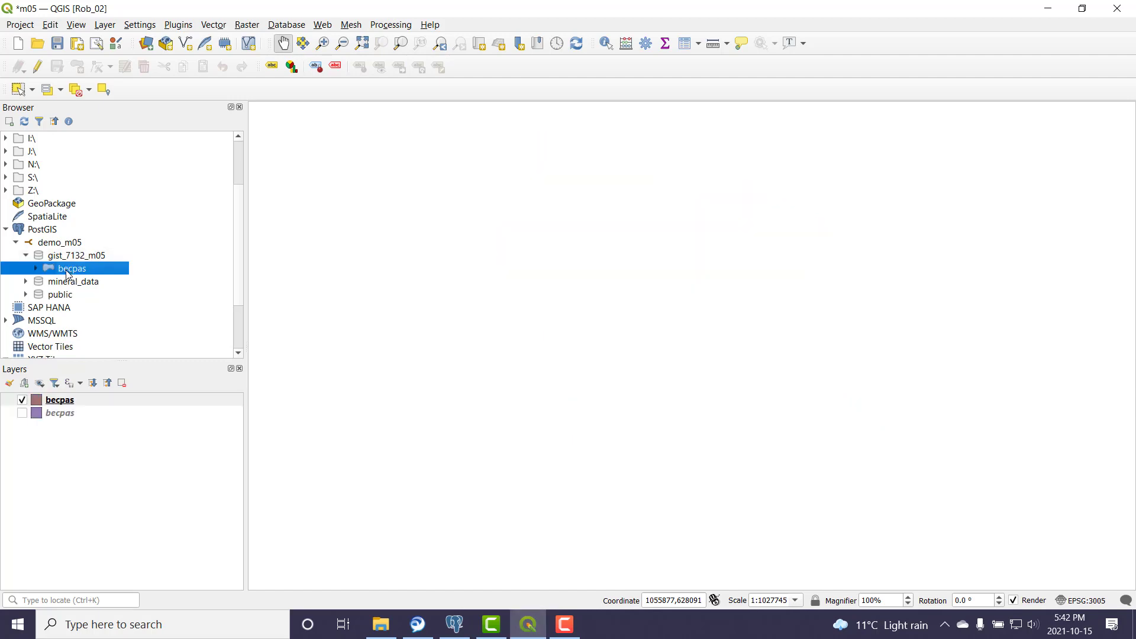
click(59, 419)
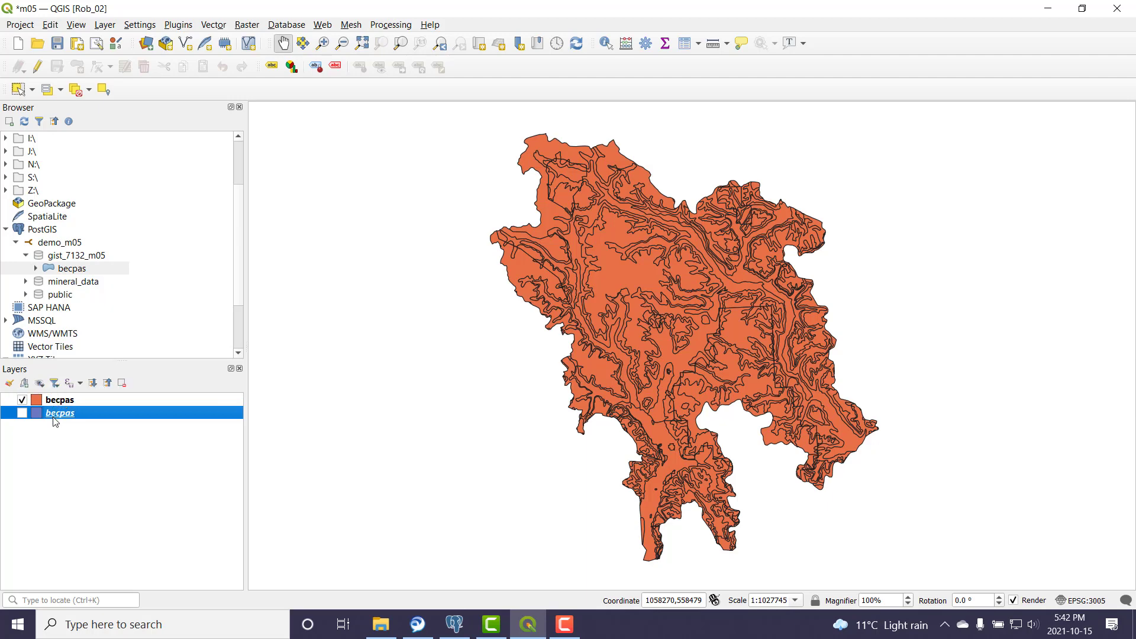
drag(55, 421, 53, 395)
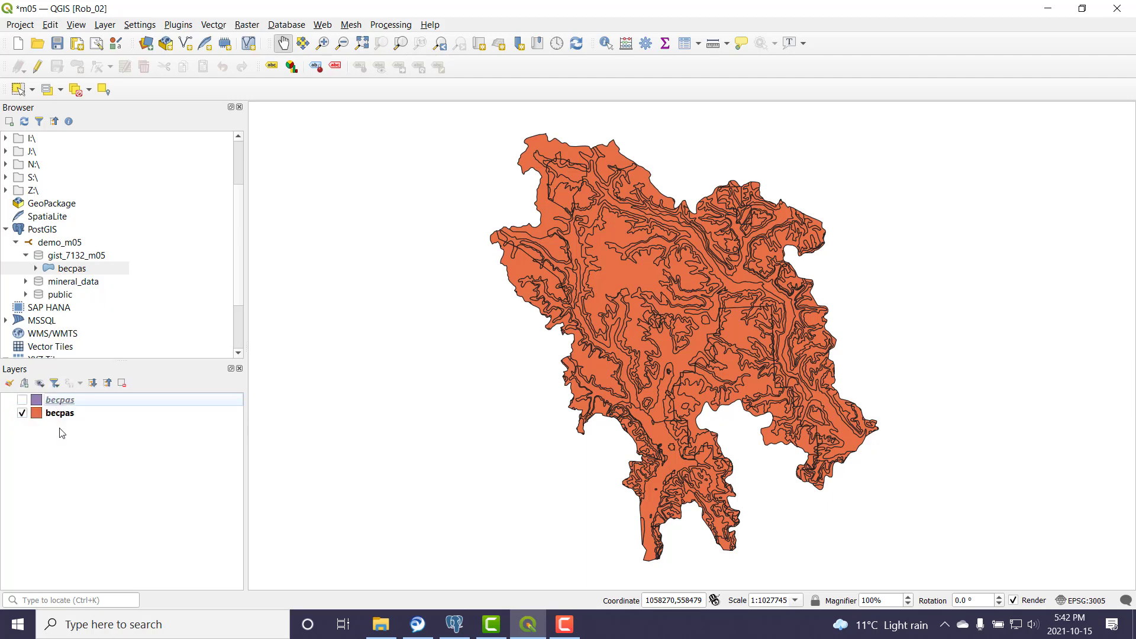
click(22, 401)
click(23, 401)
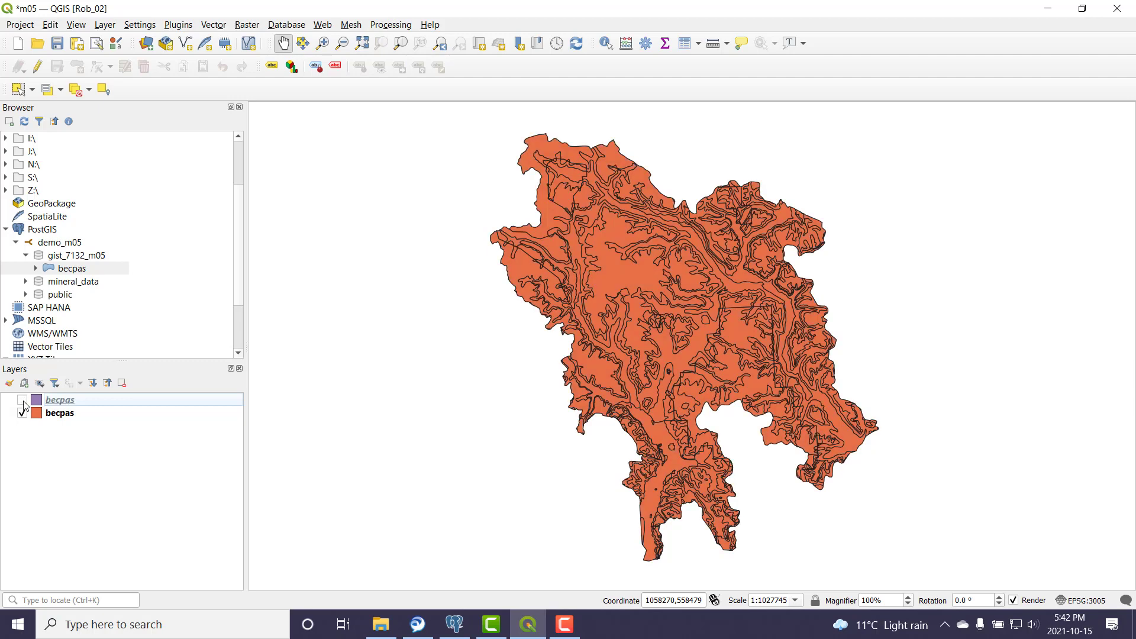
click(67, 417)
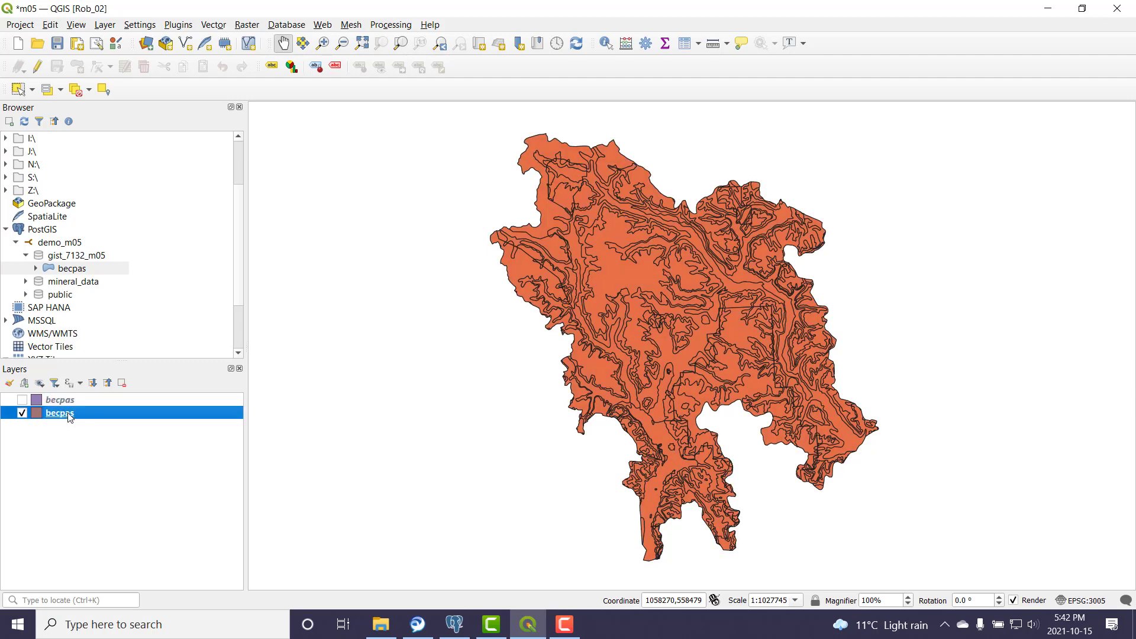
Step: Inspect the orange PostGIS becpas layer's attribute table
right_click(66, 414)
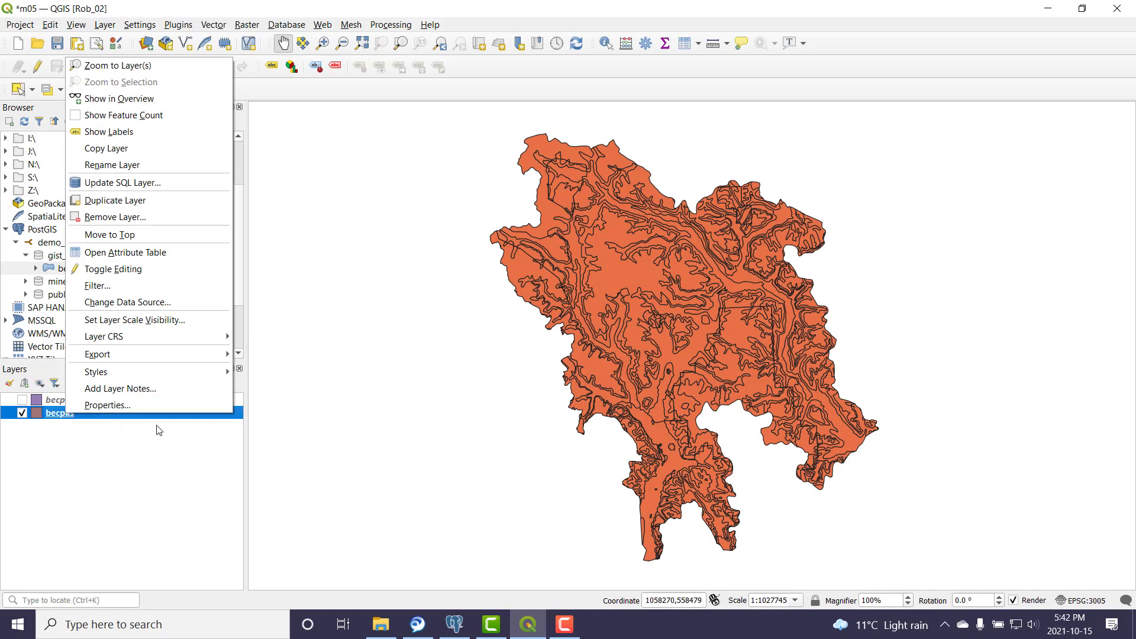
click(175, 252)
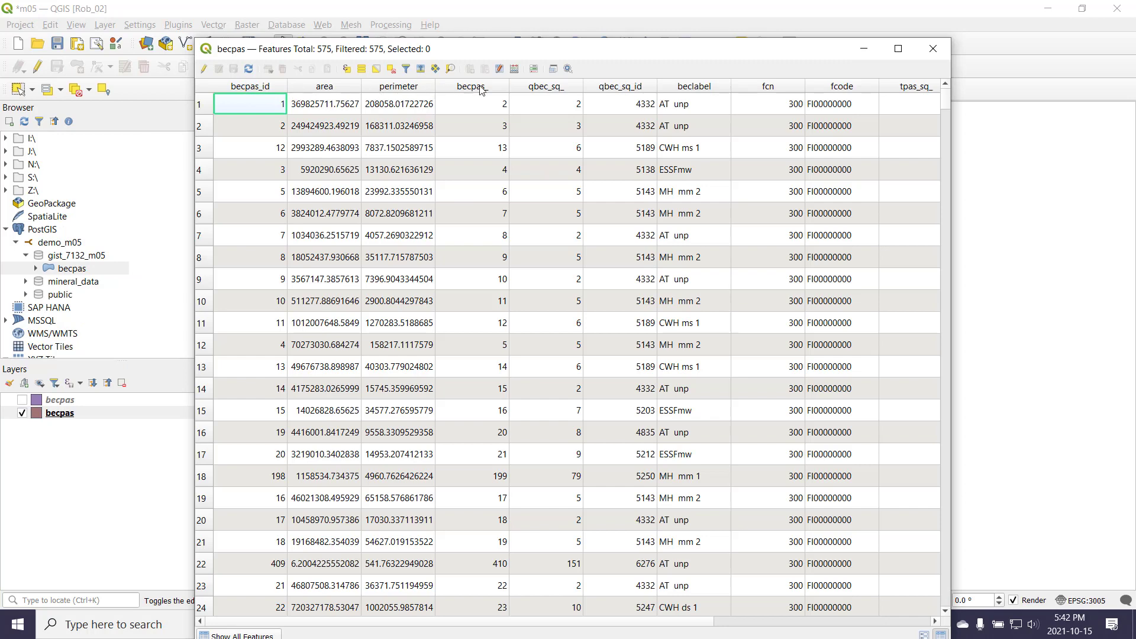
click(933, 48)
Step: Hide the orange layer, show the purple shapefile layer, and inspect its attribute table
click(22, 413)
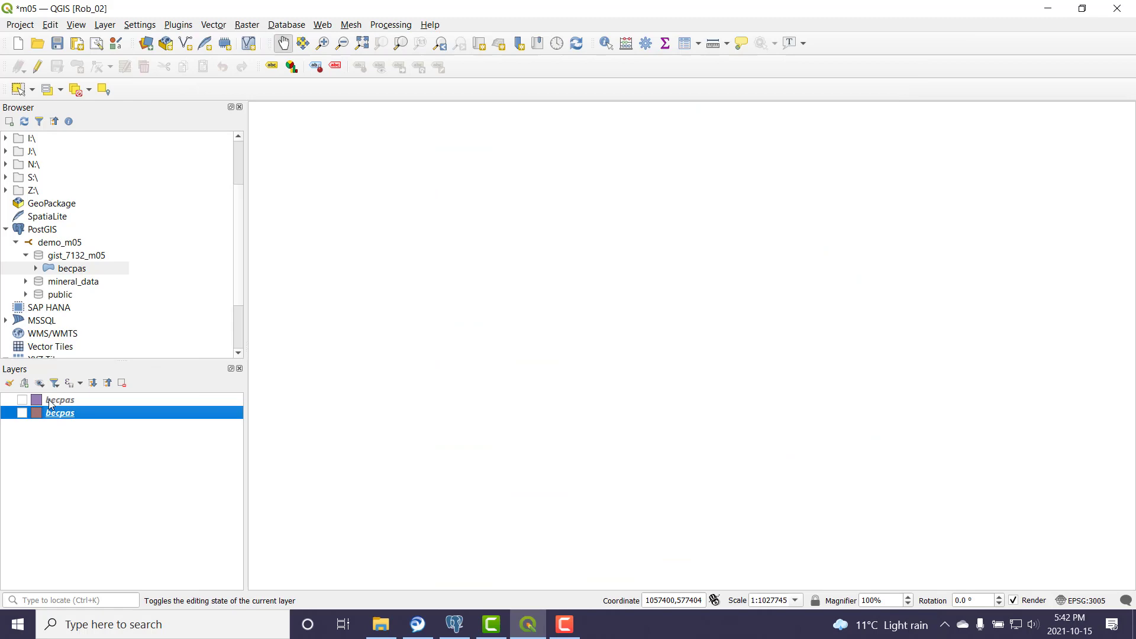
click(53, 400)
click(22, 400)
right_click(50, 401)
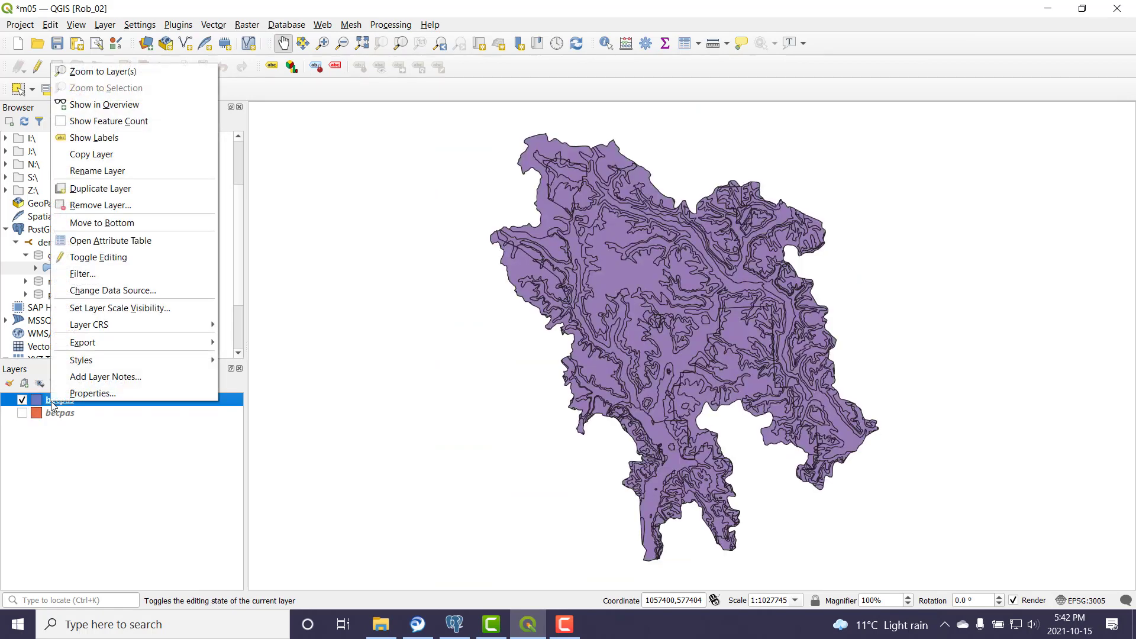
click(140, 241)
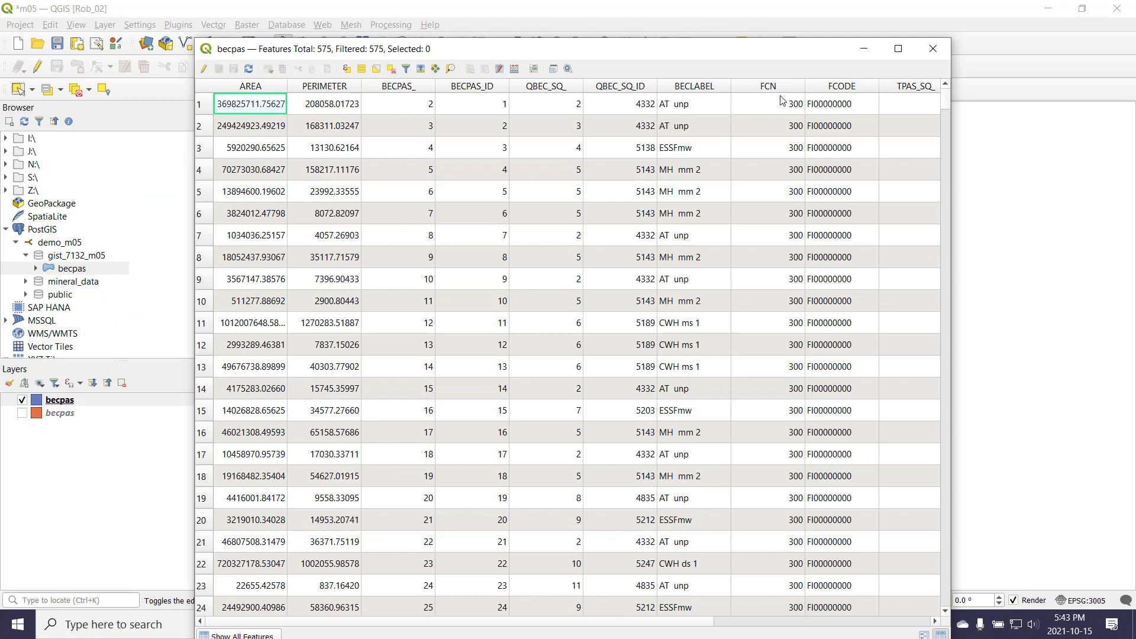
click(931, 48)
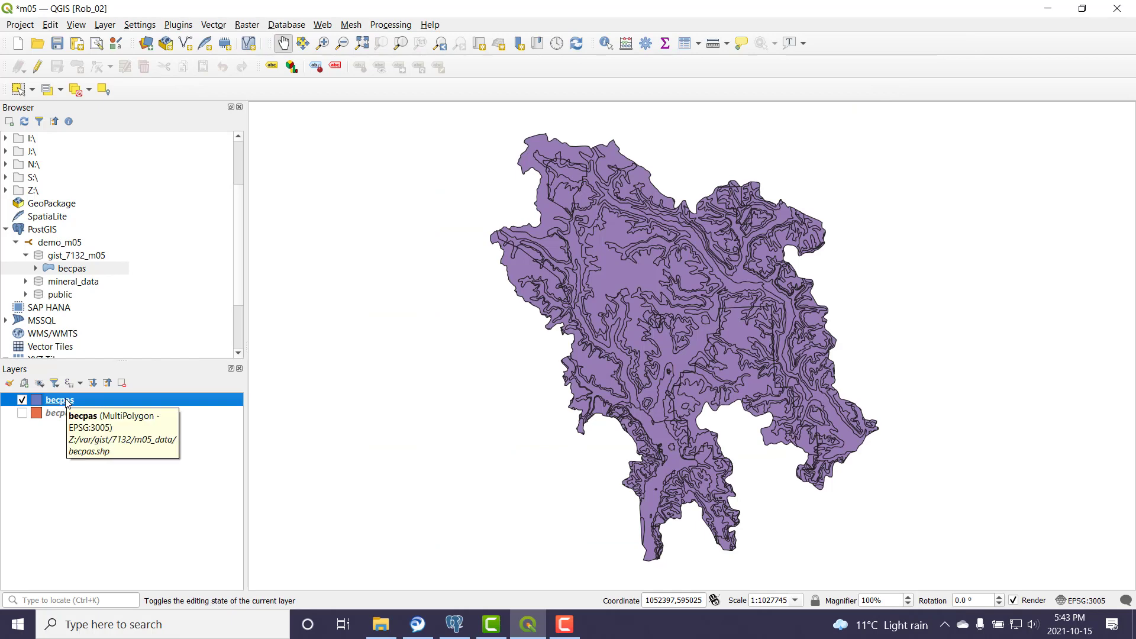
right_click(66, 403)
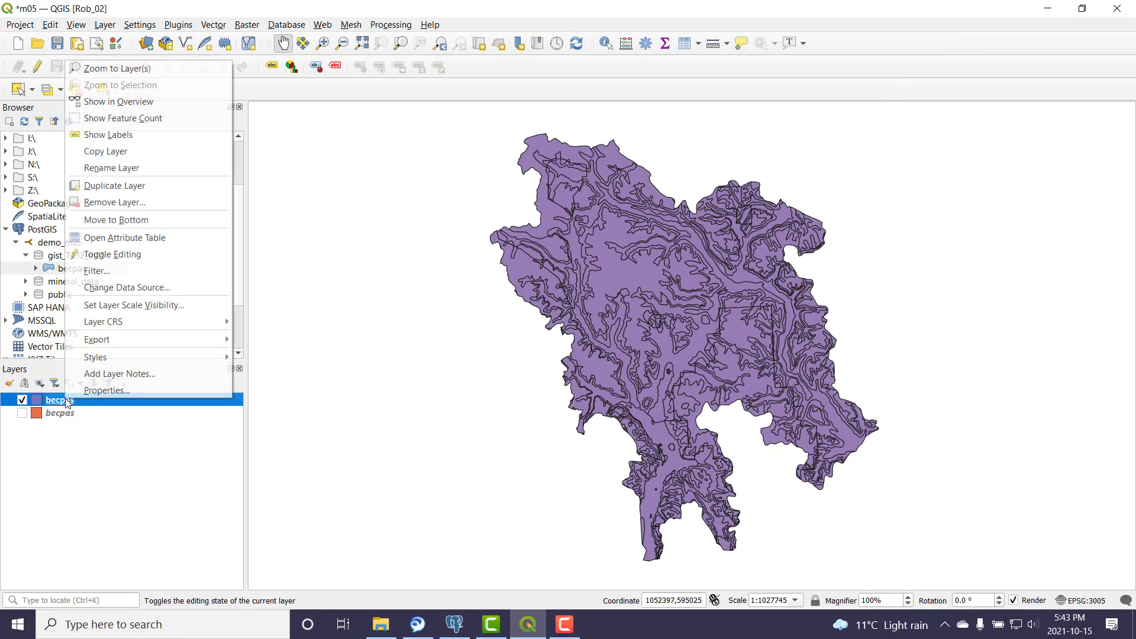
click(134, 389)
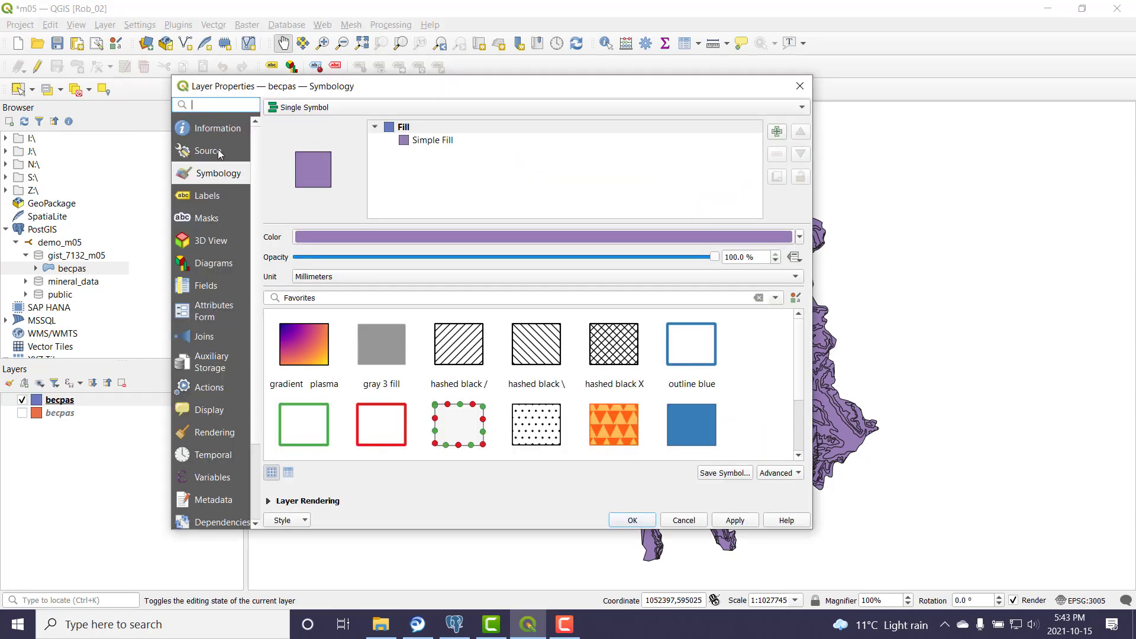
click(211, 152)
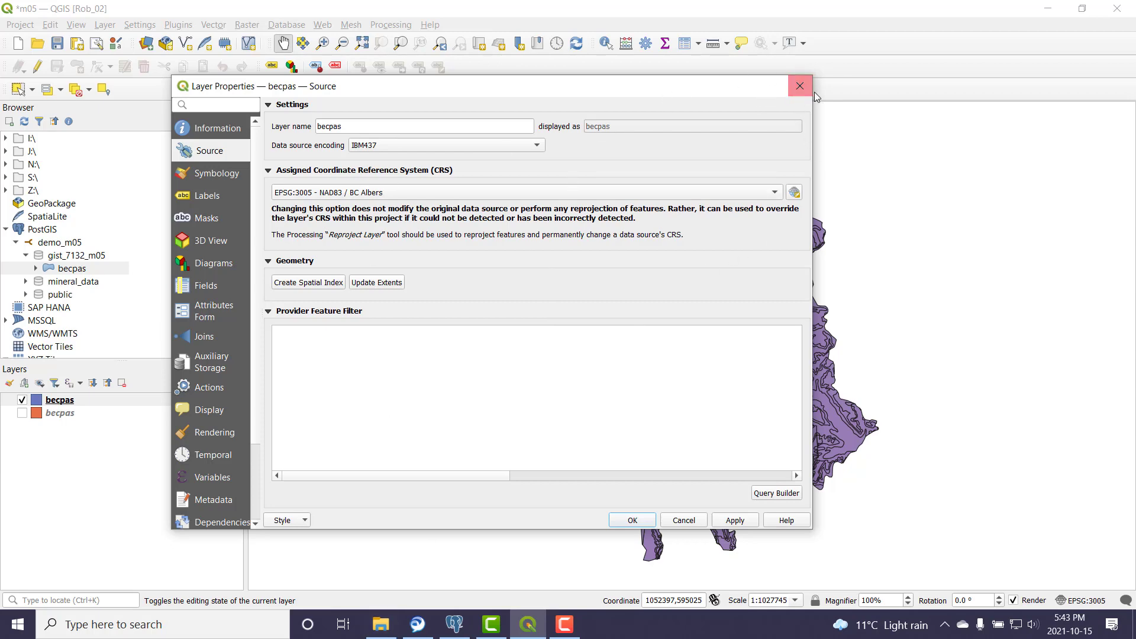
click(799, 86)
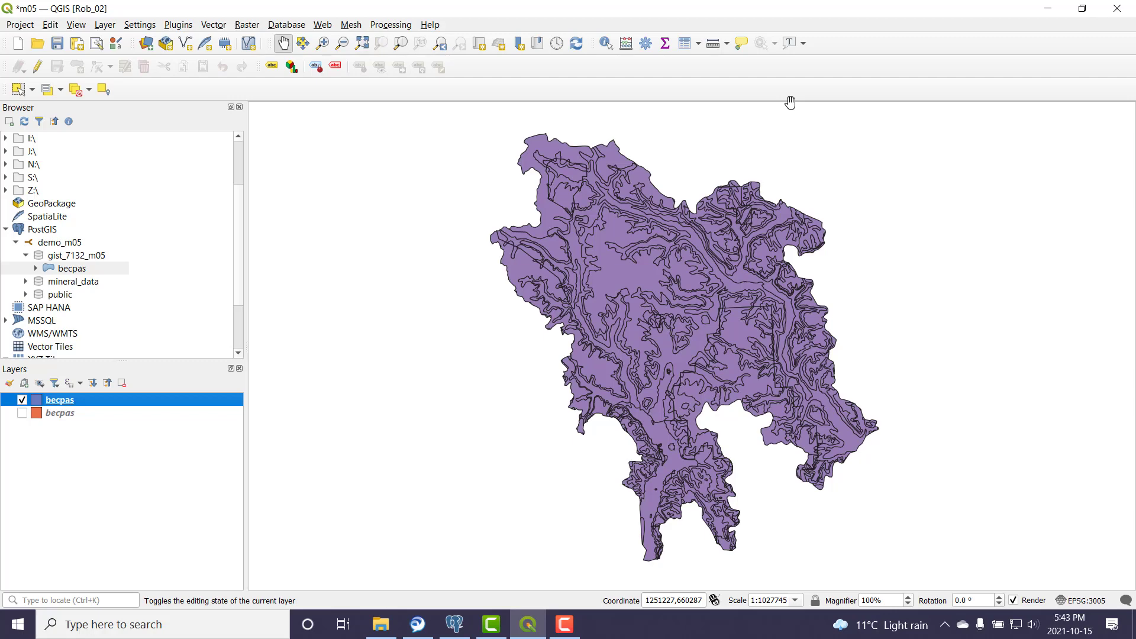
Step: Remove the purple becpas shapefile layer and turn on the orange PostGIS becpas layer
right_click(74, 403)
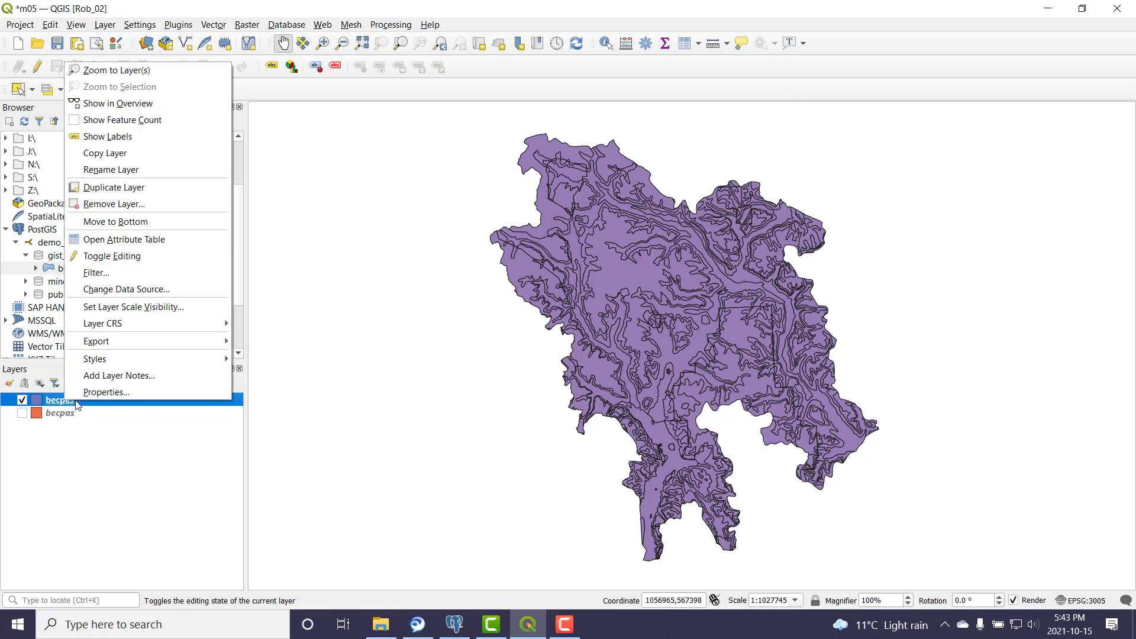
click(145, 210)
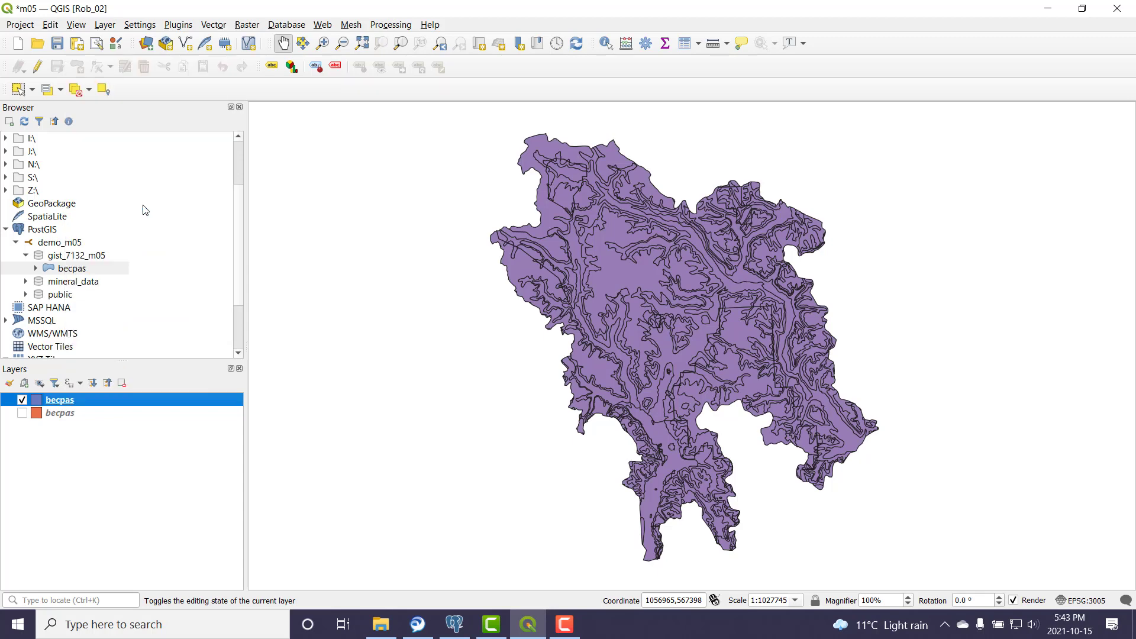
click(562, 325)
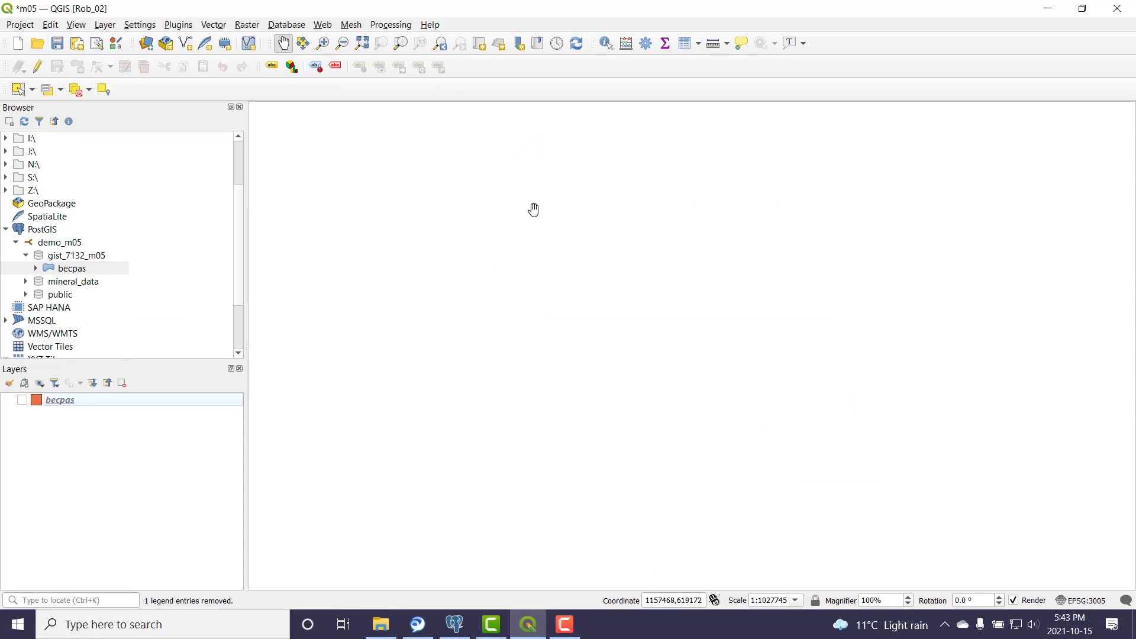
click(22, 400)
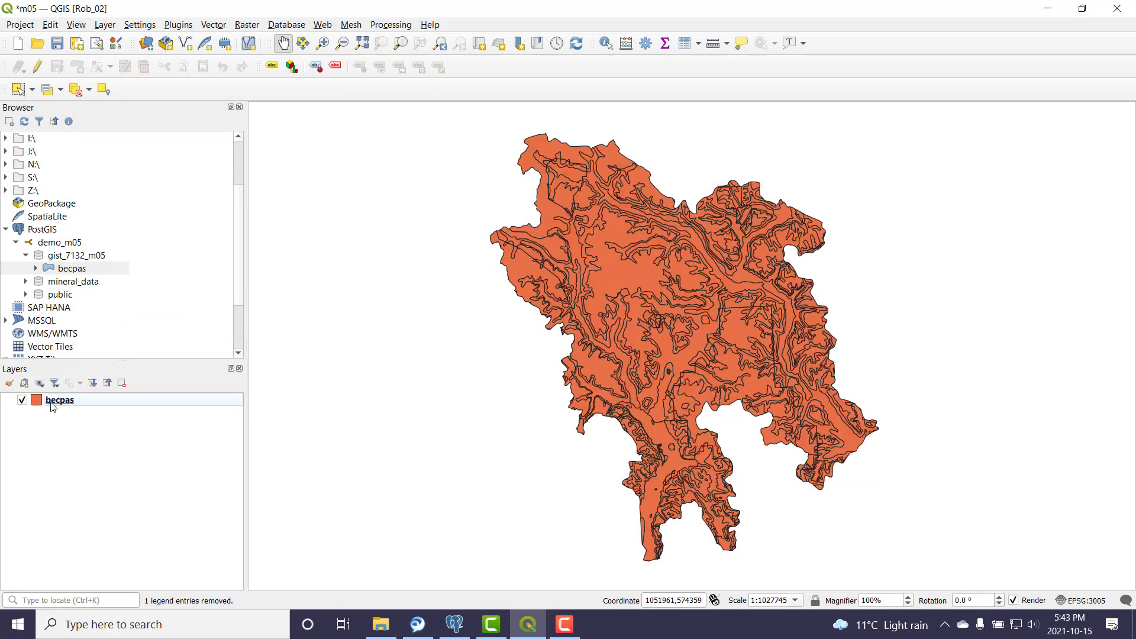
mouse_move(57, 405)
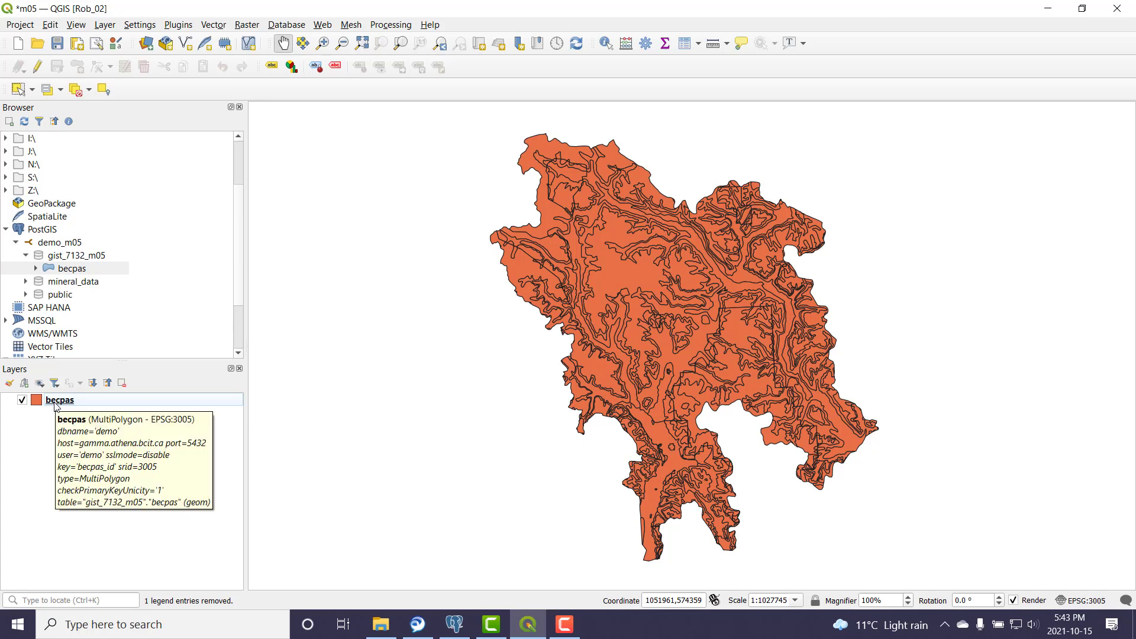